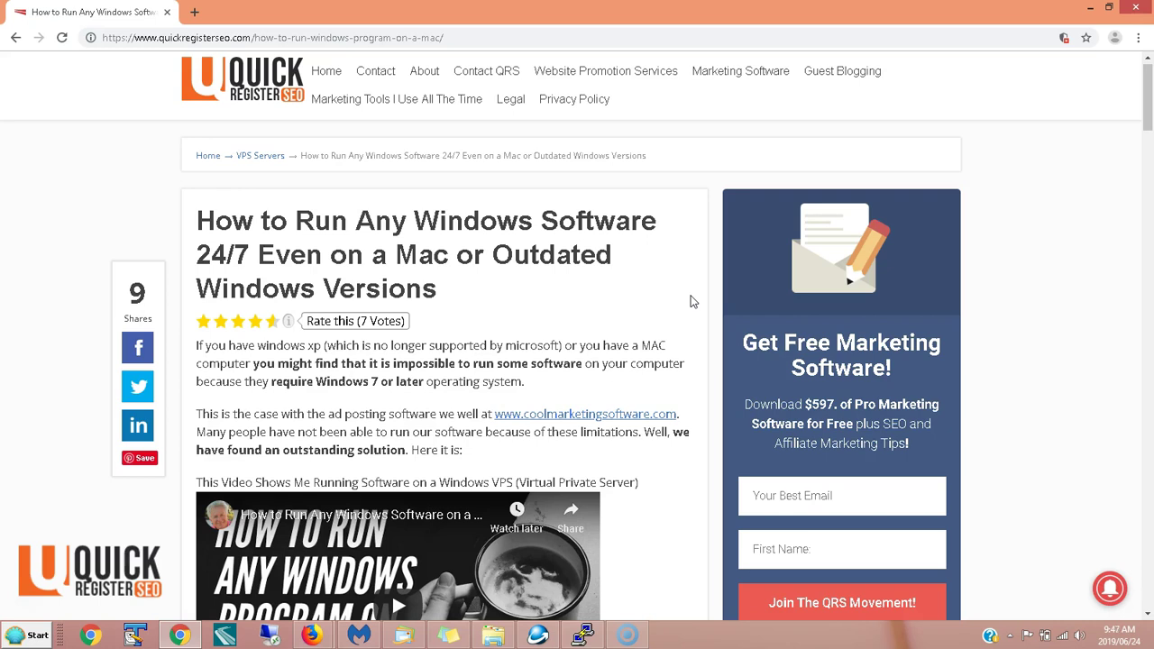
Step: Search the Start Menu for 'remote', fixing the mistyped 'remkot', to list Remote Desktop Connection
{"action": "left_click", "coordinate": [661, 306]}
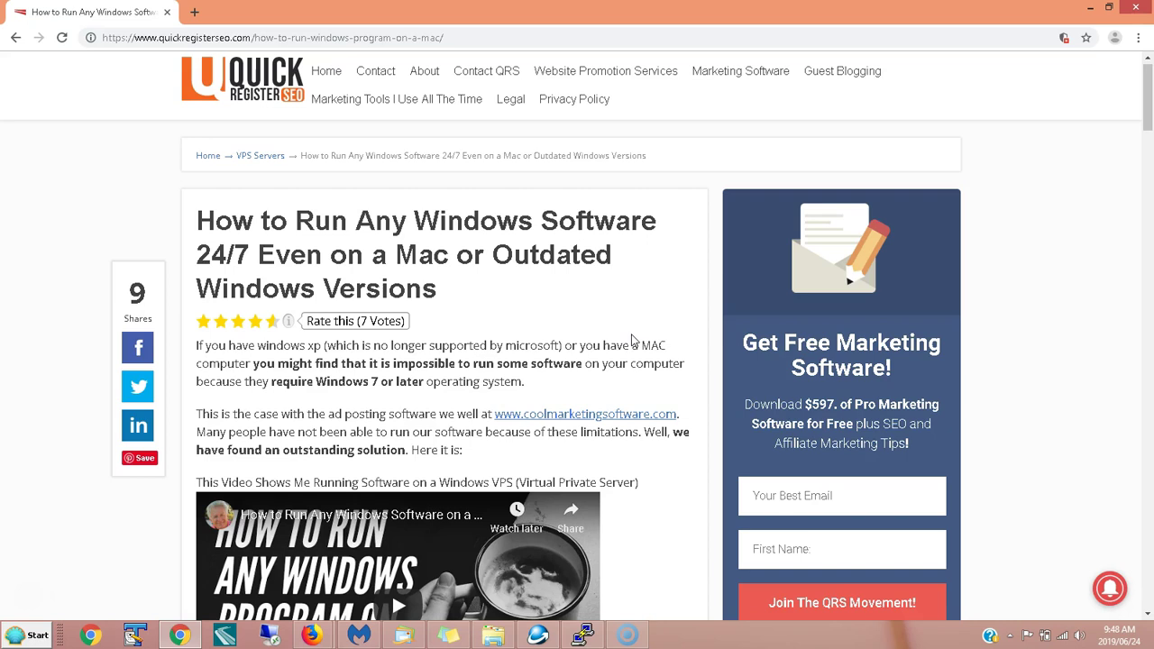
{"action": "left_click", "coordinate": [605, 266]}
{"action": "left_click", "coordinate": [584, 253]}
{"action": "left_click", "coordinate": [34, 636]}
{"action": "left_click", "coordinate": [37, 637]}
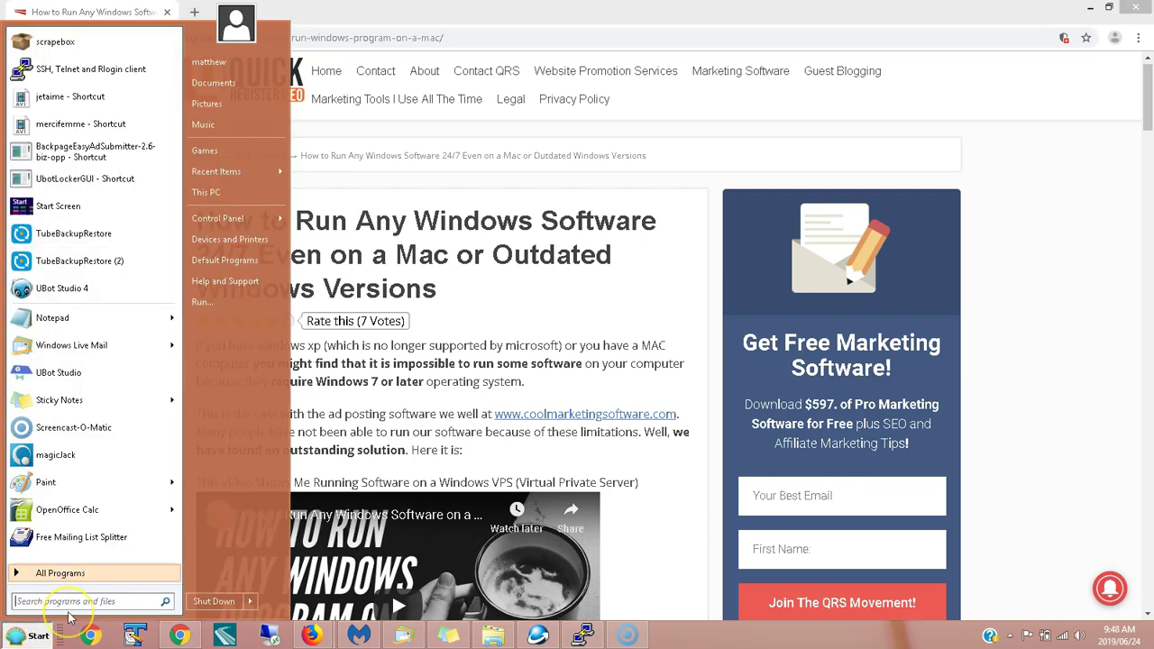
{"action": "type", "text": "remko"}
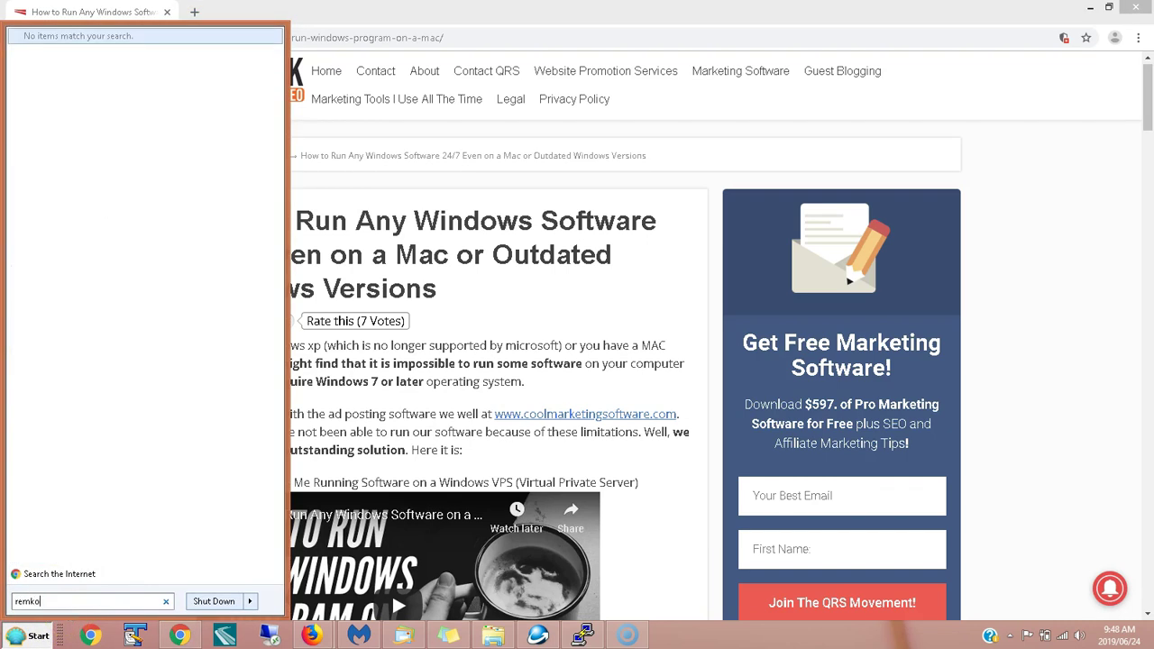
{"action": "type", "text": "t"}
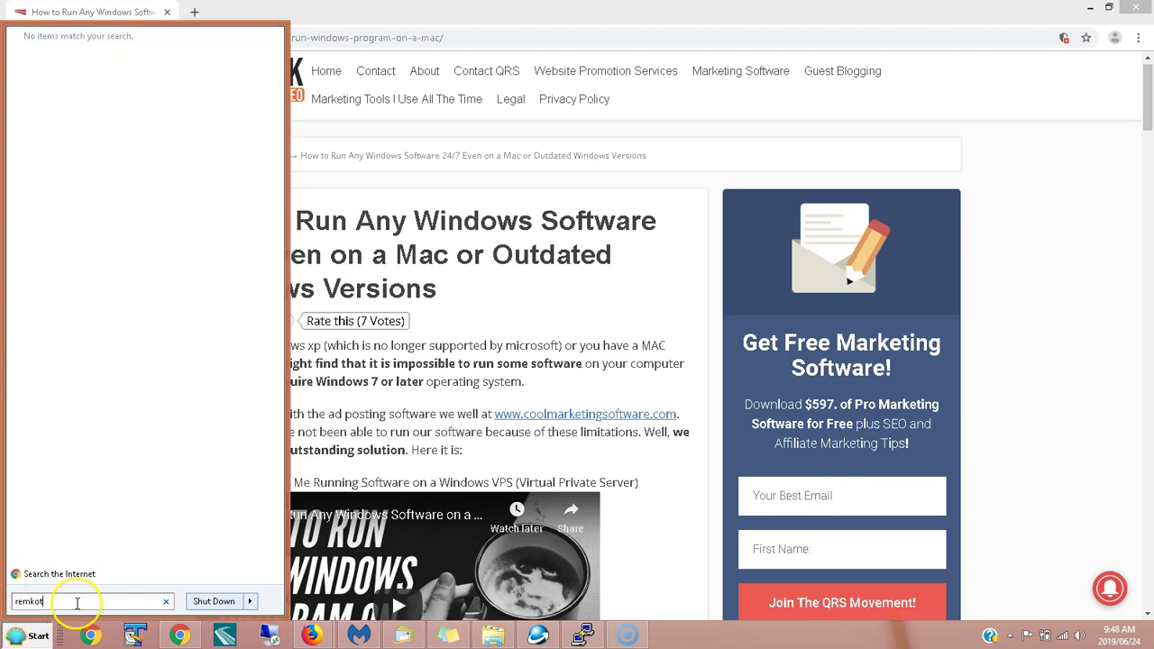
{"action": "key", "text": "BackSpace"}
{"action": "key", "text": "BackSpace"}
{"action": "key", "text": "BackSpace"}
{"action": "key", "text": "BackSpace"}
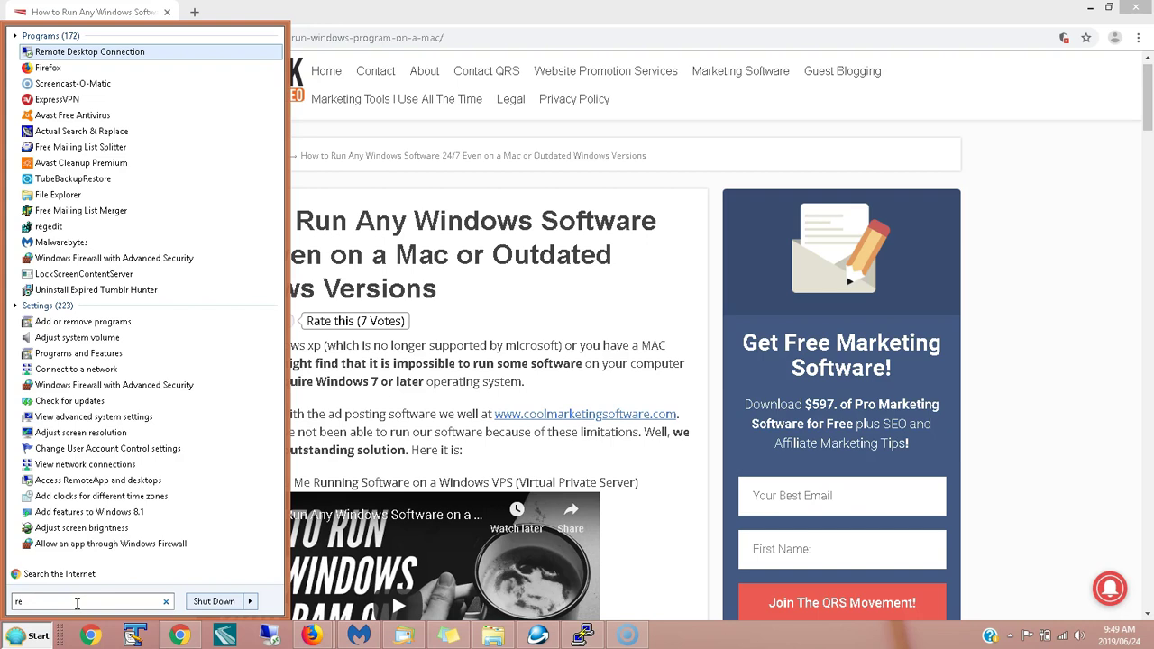
{"action": "type", "text": "remote"}
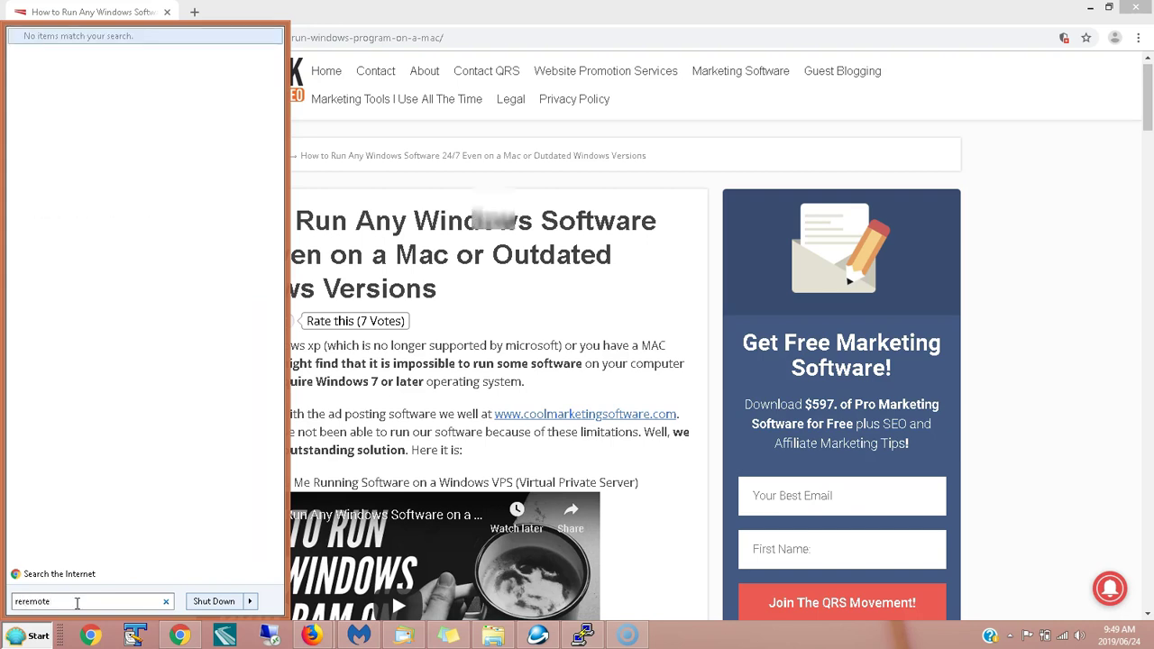
{"action": "left_click_drag", "start_coordinate": [76, 603], "coordinate": [13, 604]}
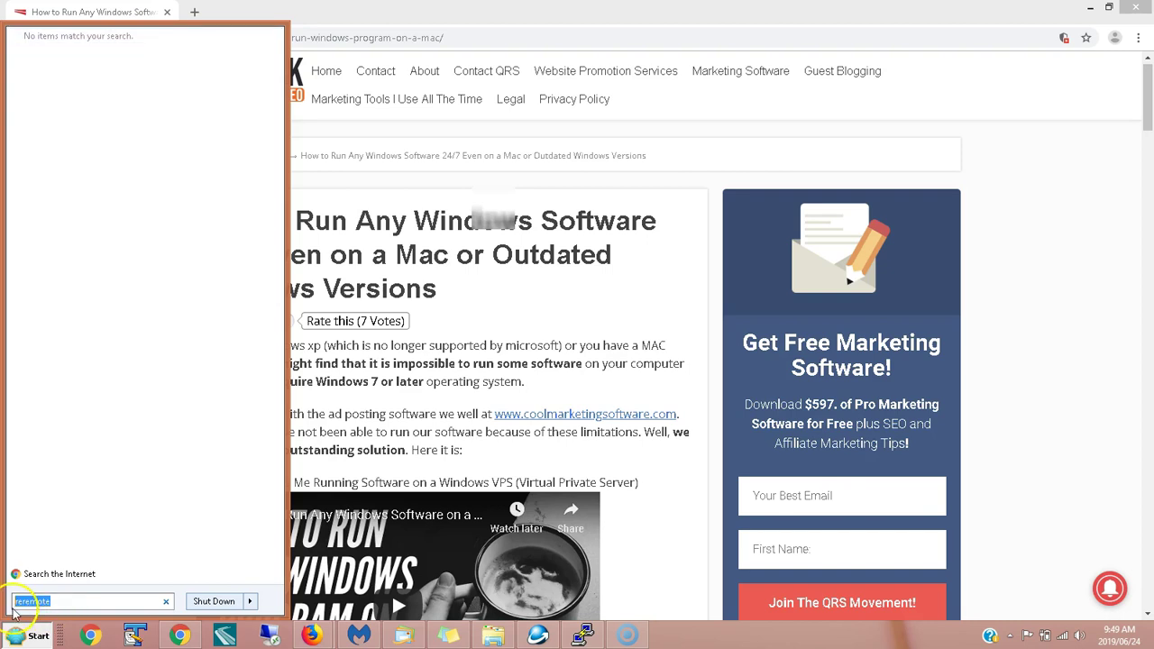
{"action": "key", "text": "BackSpace"}
{"action": "type", "text": "remote"}
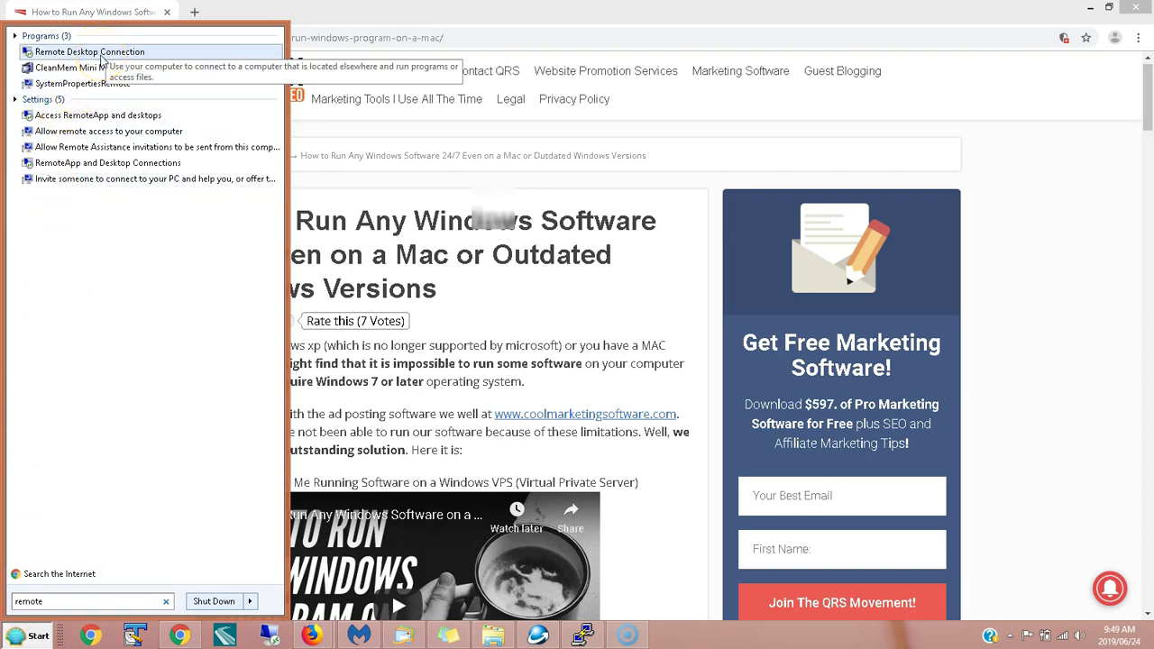
Step: Launch Remote Desktop Connection and connect to the Windows Server 2012 R2 machine, accepting the certificate warning
{"action": "left_click", "coordinate": [102, 54]}
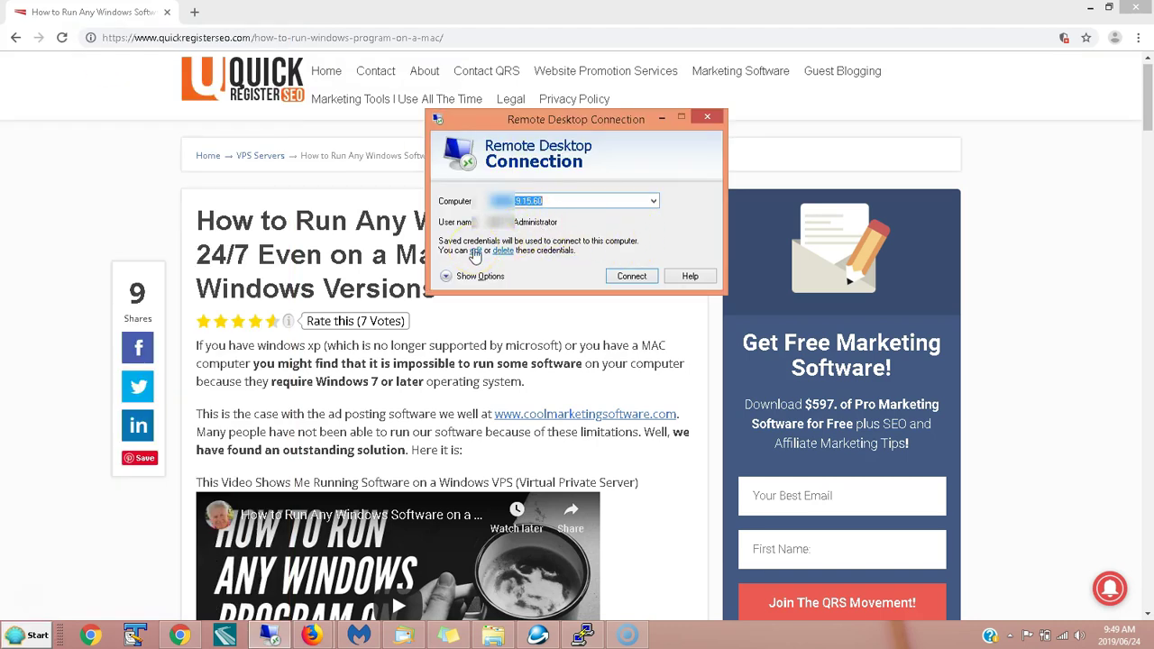
{"action": "left_click", "coordinate": [516, 204]}
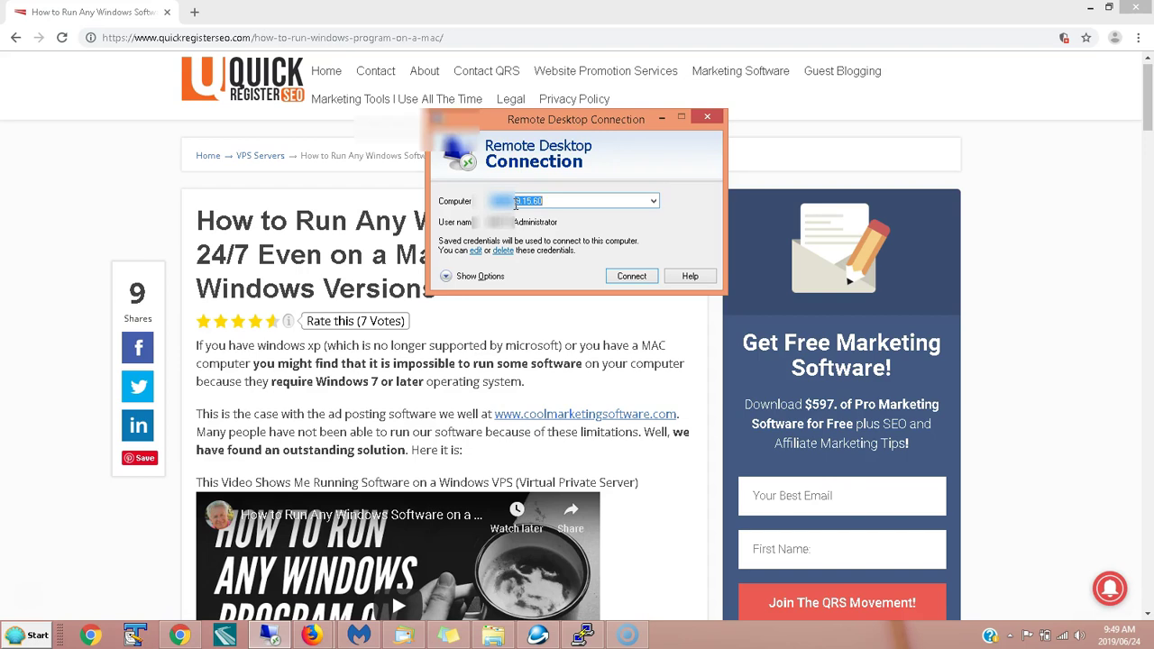
{"action": "left_click", "coordinate": [637, 281]}
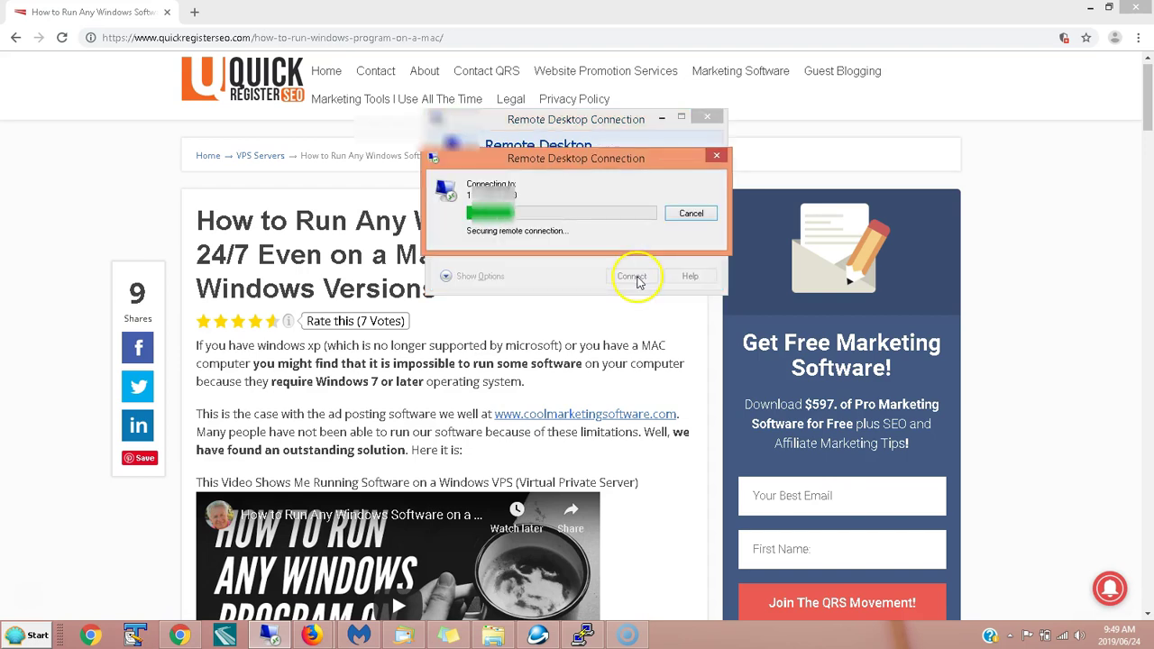
{"action": "left_click", "coordinate": [622, 326]}
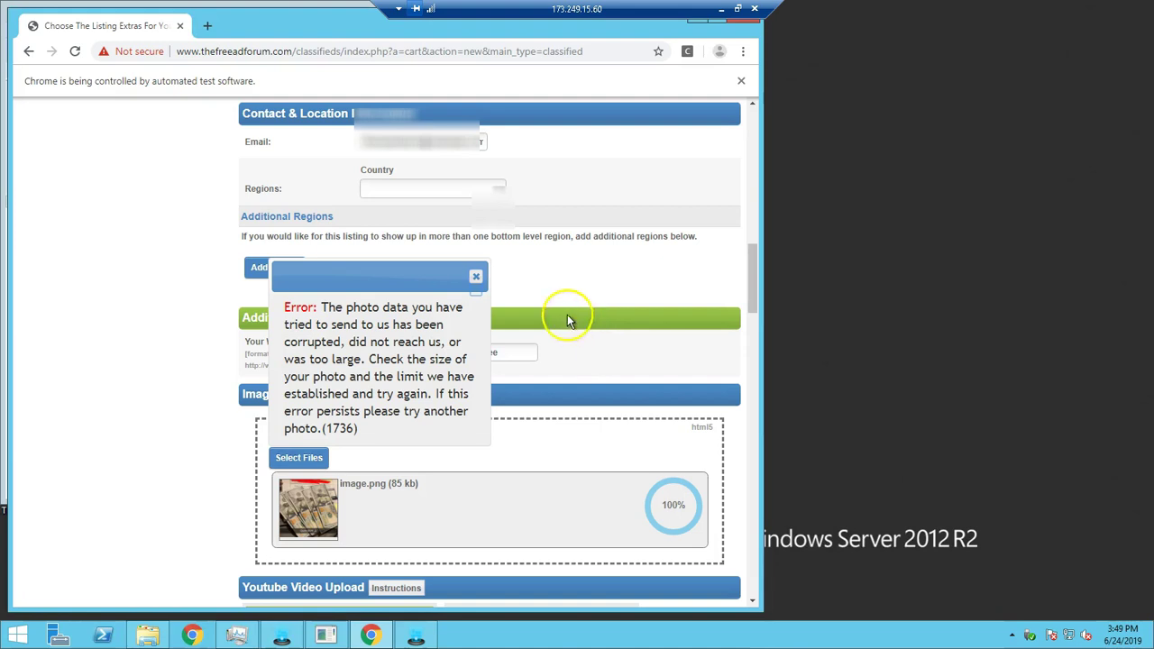
Step: Dismiss the photo upload error and bring the submitter windows forward, moving one aside
{"action": "left_click", "coordinate": [476, 275]}
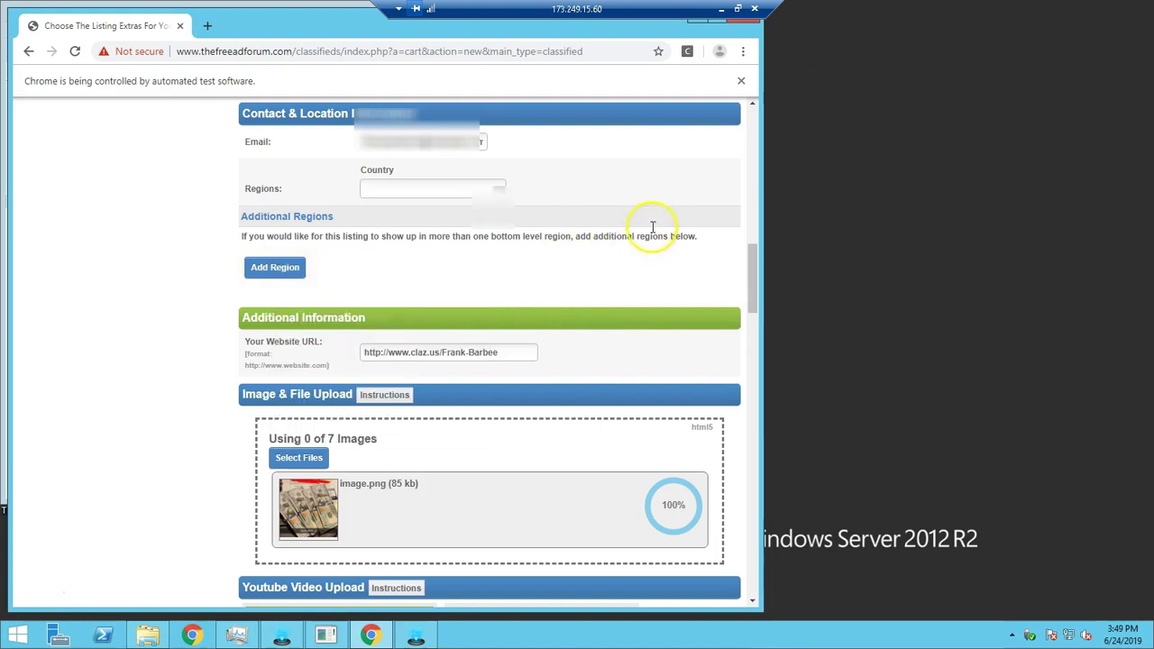
{"action": "left_click", "coordinate": [417, 638]}
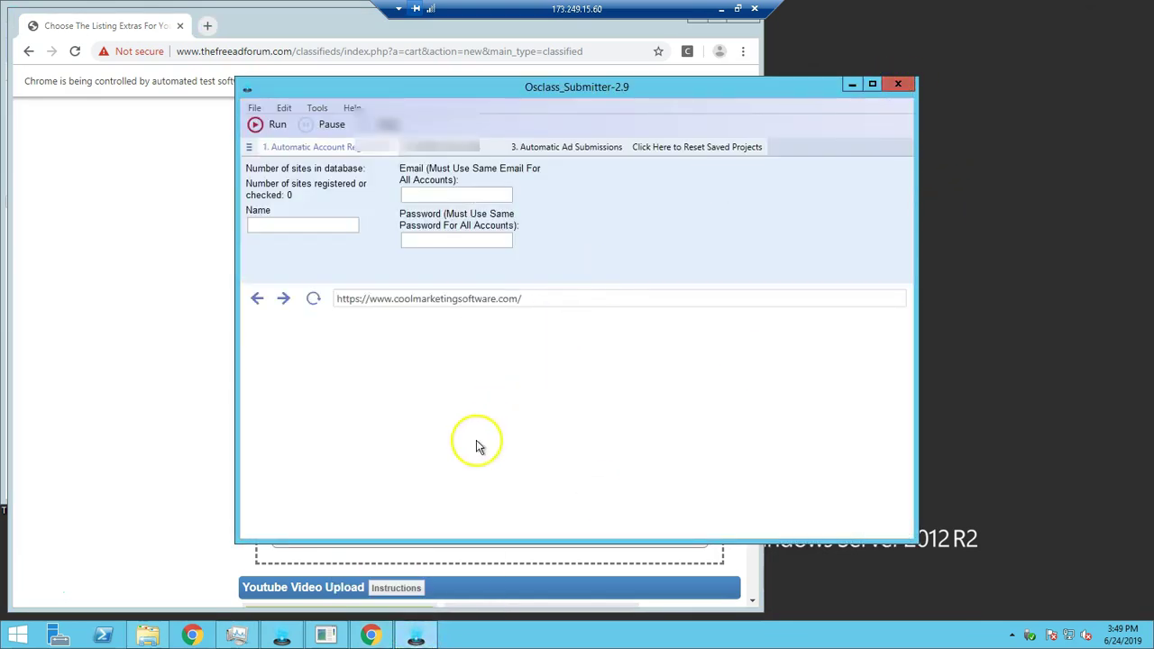
{"action": "left_click", "coordinate": [282, 635]}
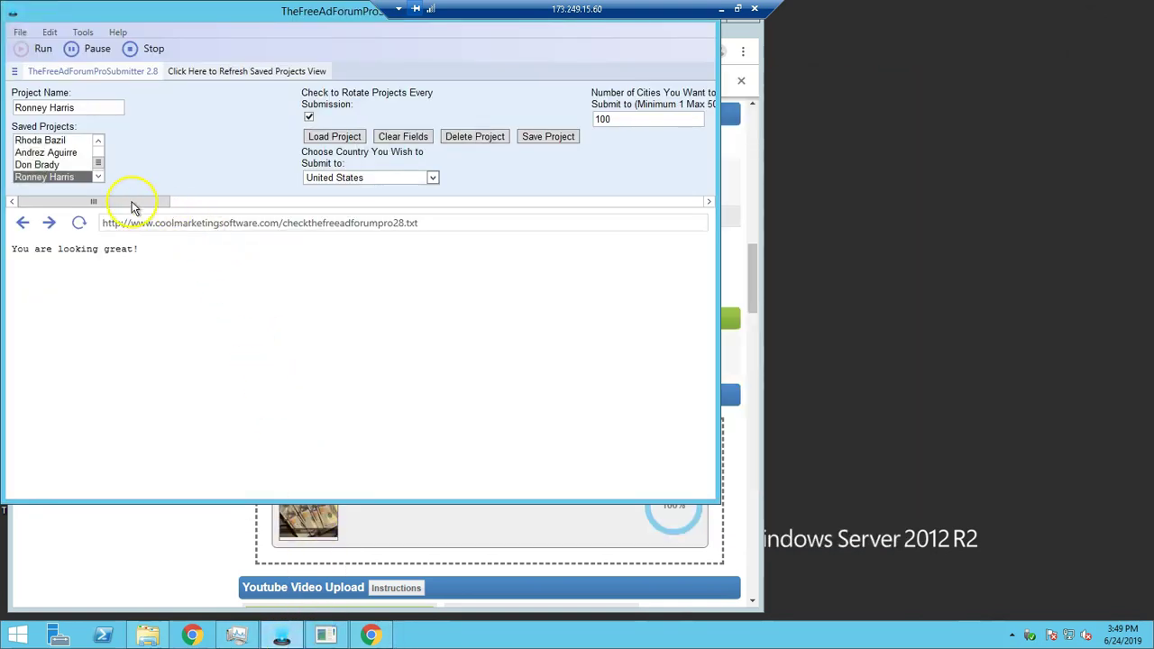
{"action": "left_click_drag", "start_coordinate": [226, 13], "coordinate": [259, 100]}
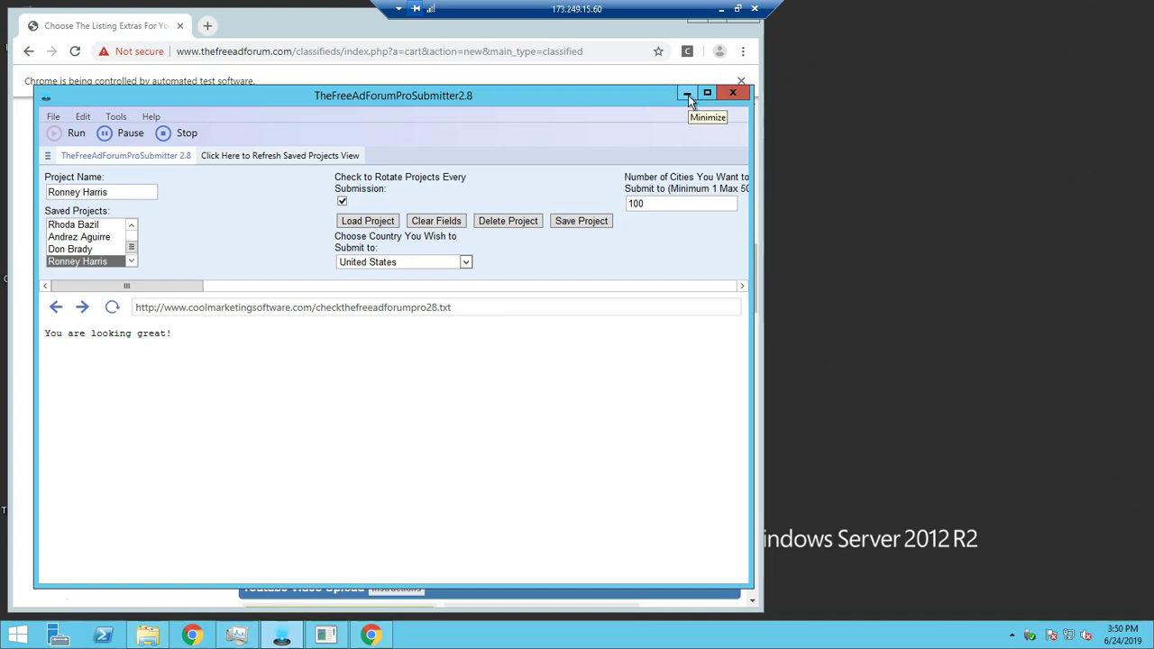
Step: Open the posted 'Grandma Makes 7 Figures in 3 Months' listing, reaching the free order confirmation
{"action": "left_click", "coordinate": [371, 635]}
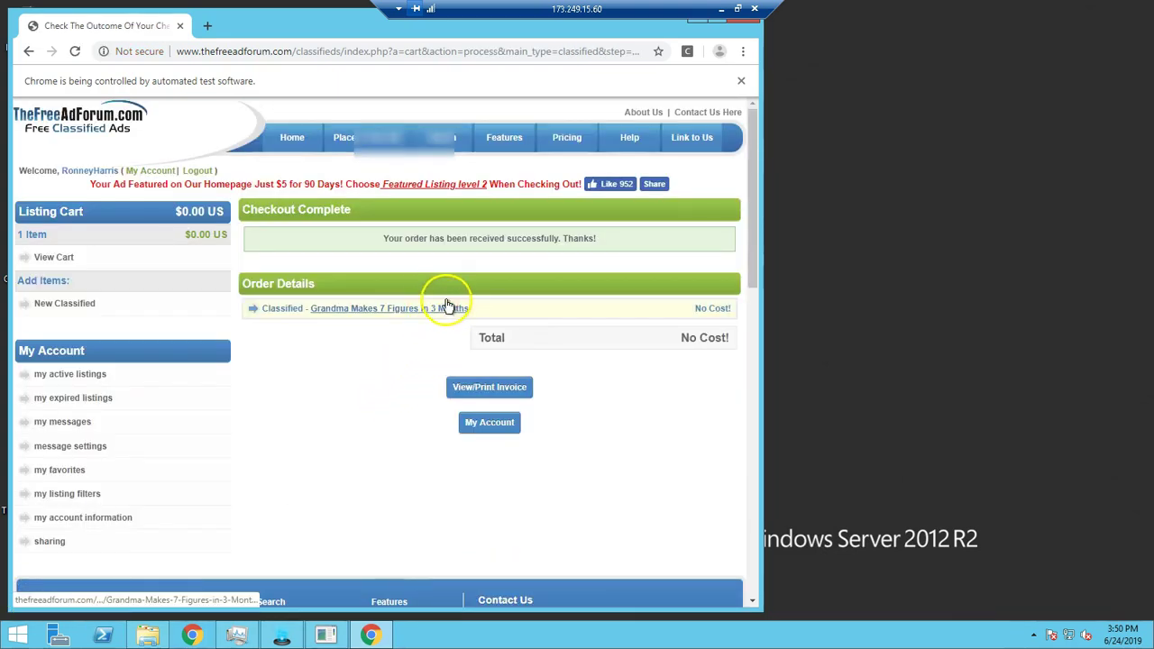
{"action": "left_click", "coordinate": [448, 306]}
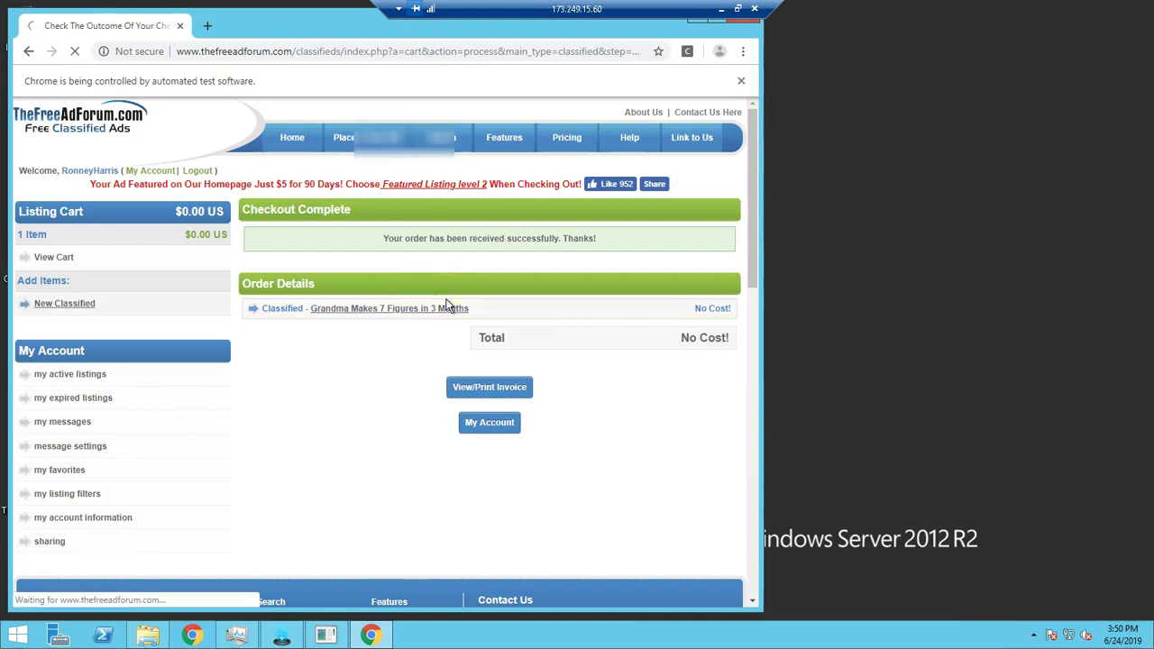
{"action": "left_click", "coordinate": [414, 284]}
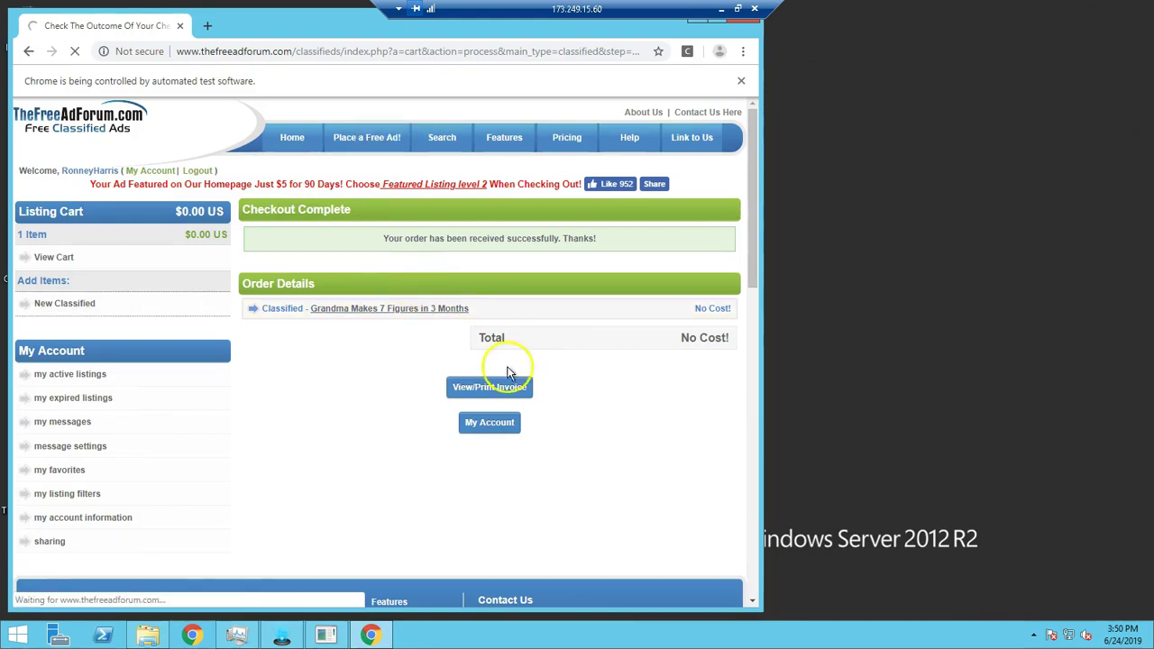
Step: Open C:\osclass_submitter in File Explorer and launch osclass_submitter_2.9
{"action": "left_click", "coordinate": [147, 636]}
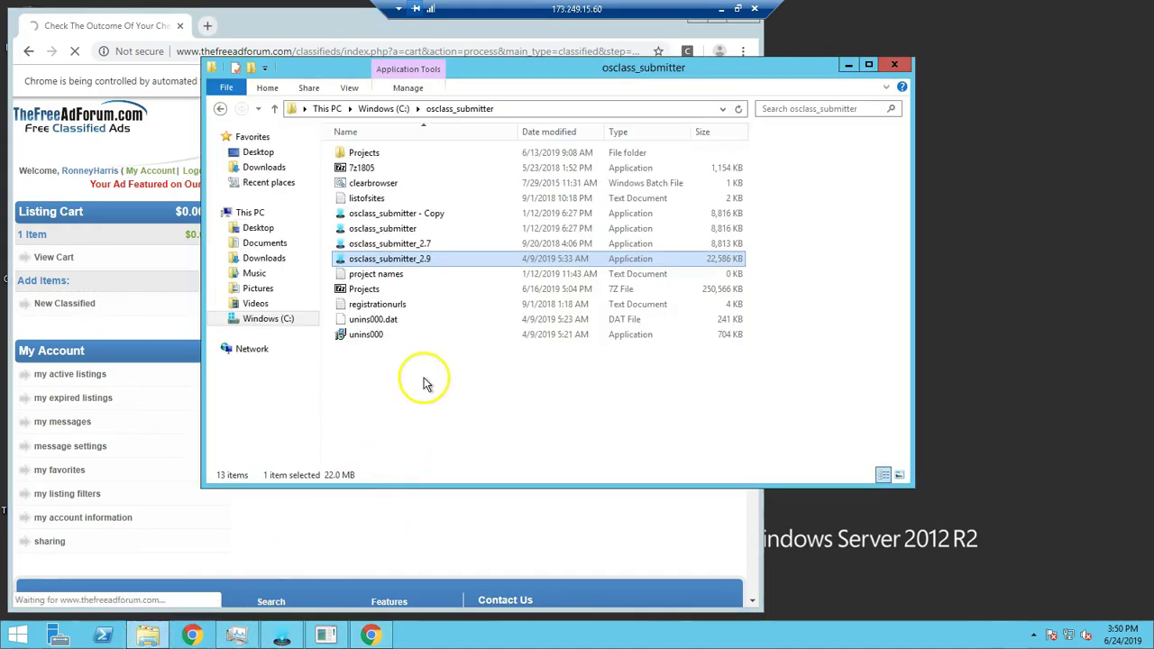
{"action": "double_click", "coordinate": [417, 263]}
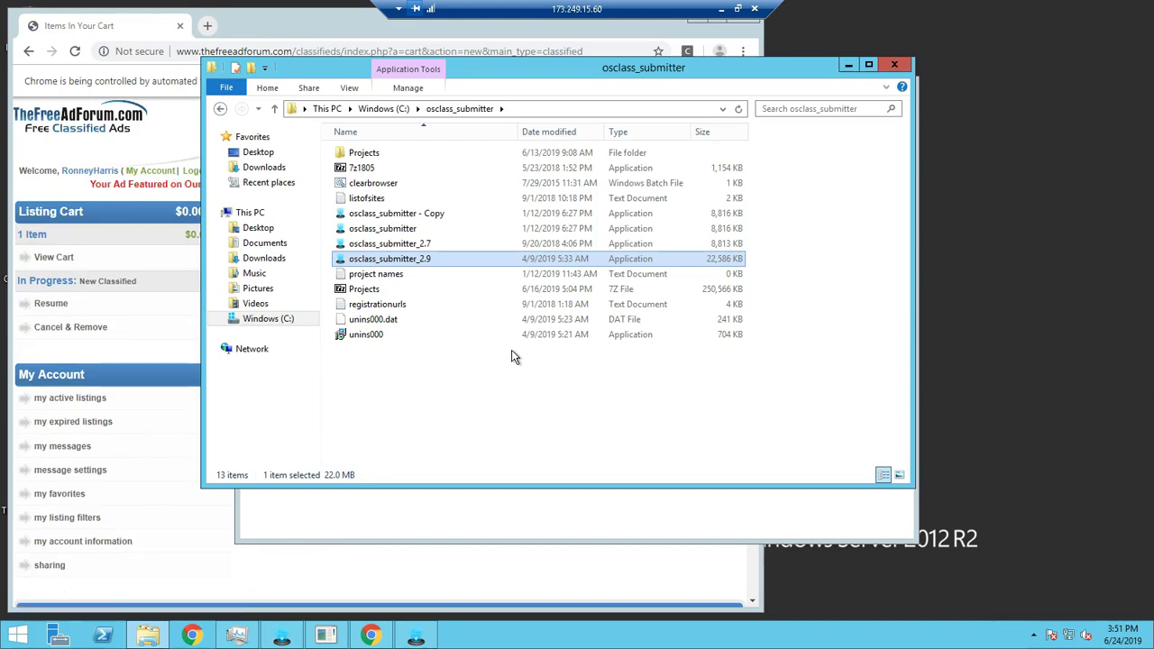
Step: Bring Osclass_Submitter 2.9 forward and show its '3. Automatic Ad Submissions' settings
{"action": "left_click", "coordinate": [418, 637]}
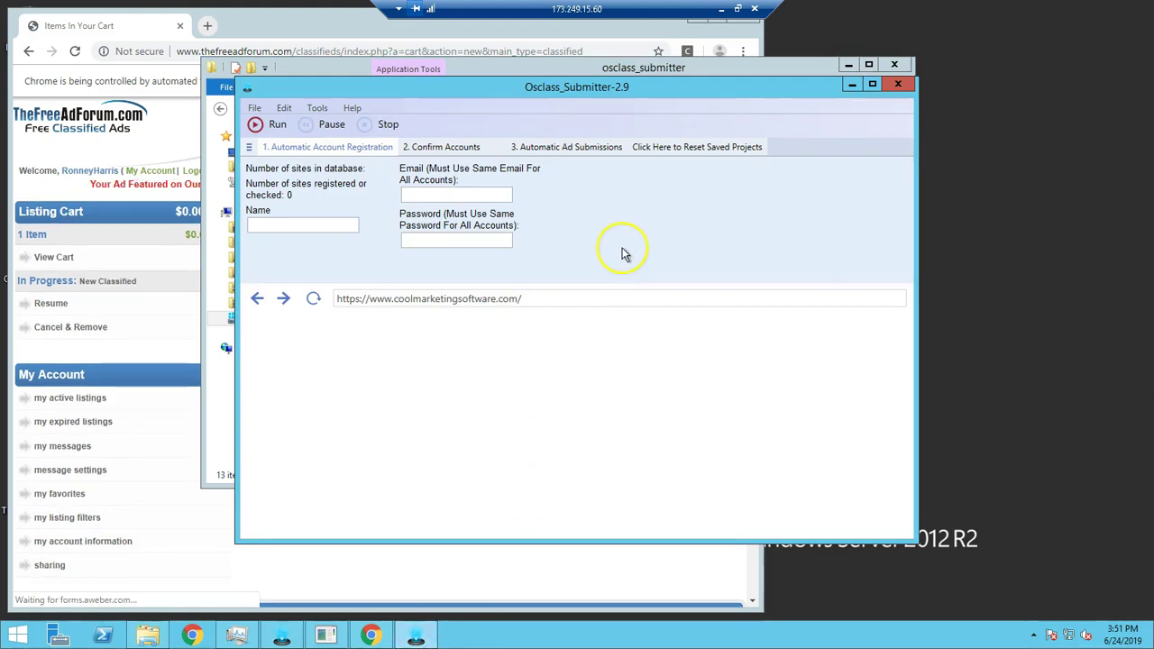
{"action": "left_click", "coordinate": [538, 155]}
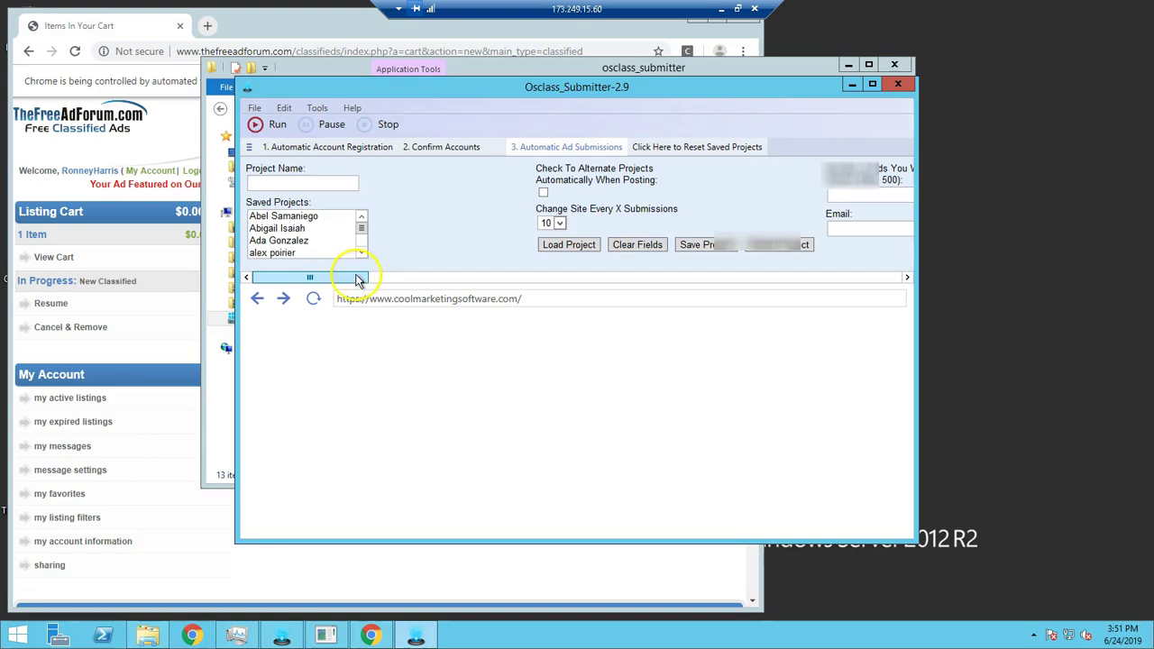
Step: Select a saved posting project and load its settings
{"action": "mouse_move", "coordinate": [361, 279]}
{"action": "left_mouse_down"}
{"action": "mouse_move", "coordinate": [399, 270]}
{"action": "mouse_move", "coordinate": [322, 279]}
{"action": "left_mouse_up"}
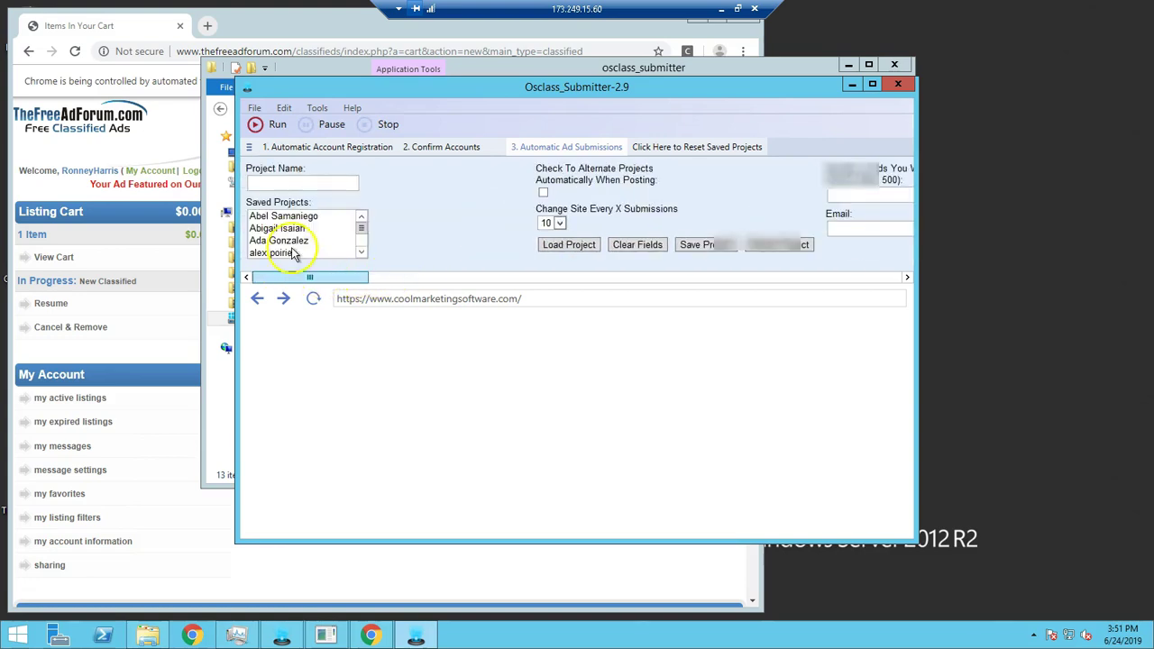
{"action": "left_click", "coordinate": [291, 241]}
{"action": "left_click", "coordinate": [583, 244]}
{"action": "left_click_drag", "start_coordinate": [448, 283], "coordinate": [362, 280]}
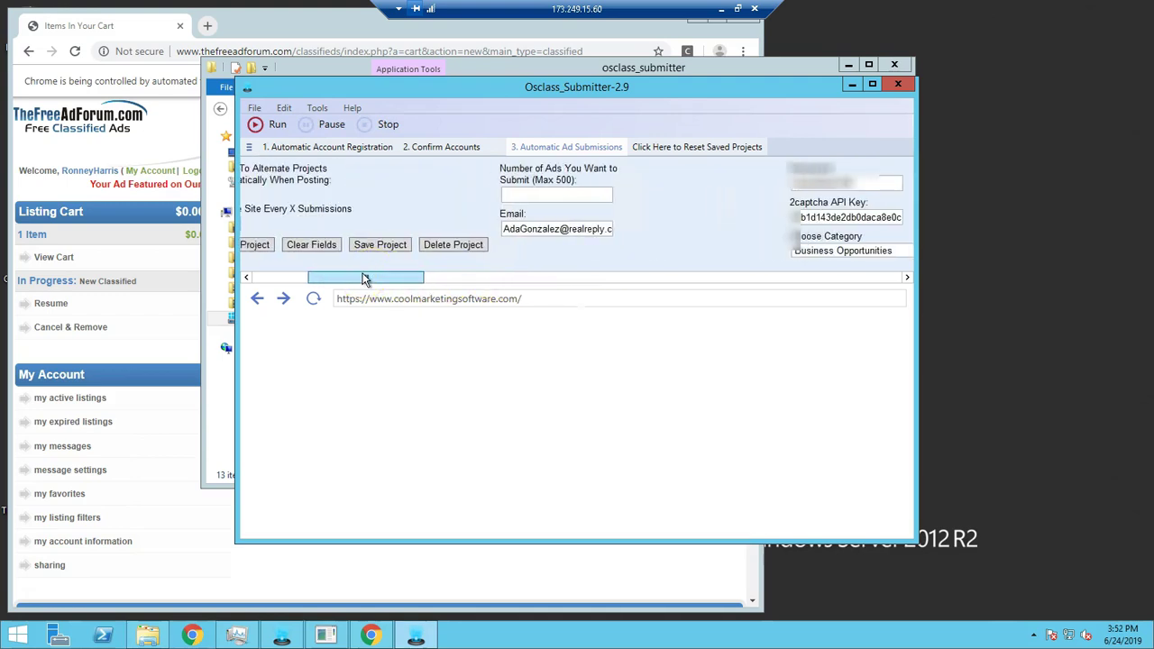
Step: Set 500 ads with project alternation, start the automatic run, and close the remote session
{"action": "left_click", "coordinate": [546, 193]}
{"action": "type", "text": "500"}
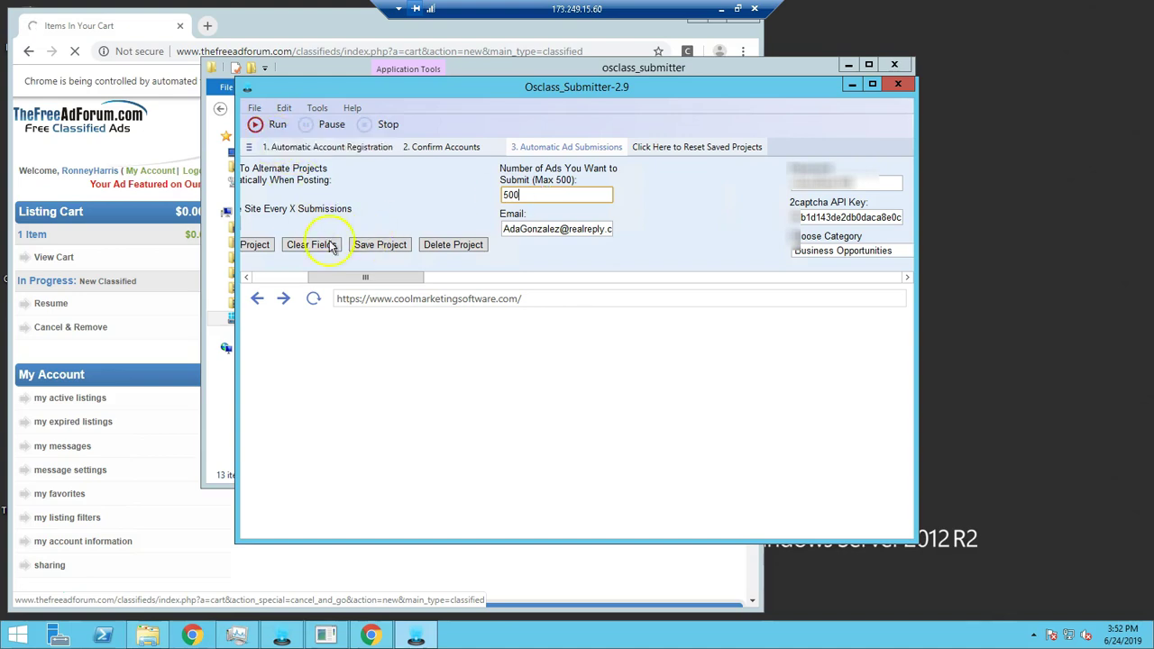
{"action": "left_click_drag", "start_coordinate": [349, 282], "coordinate": [312, 282]}
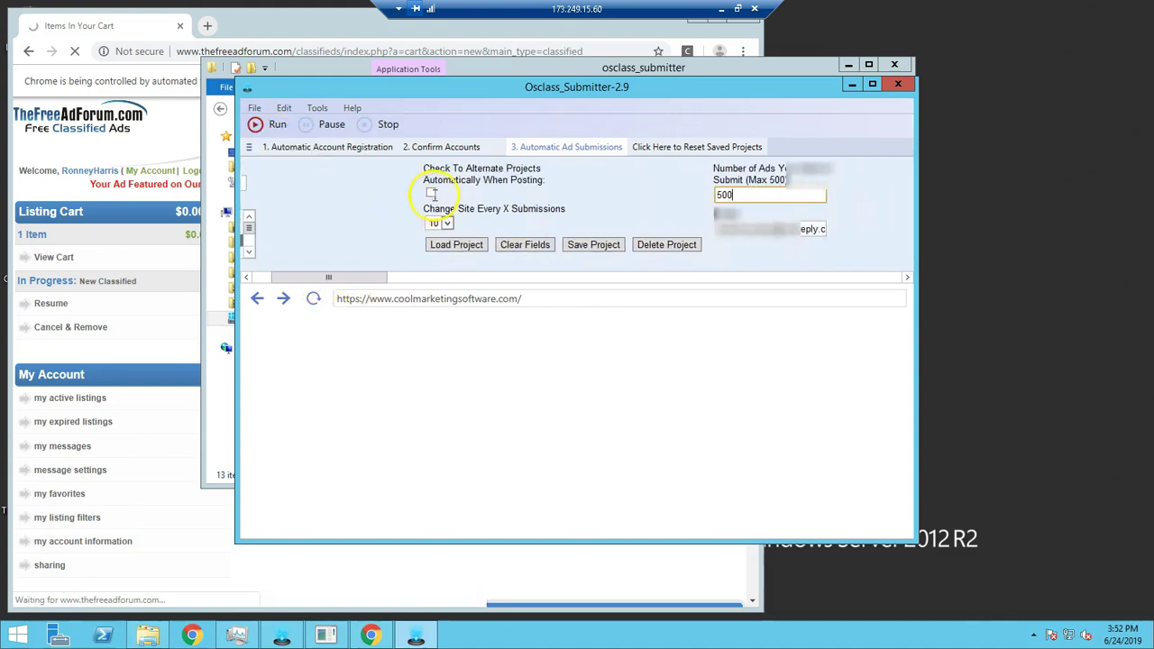
{"action": "left_click", "coordinate": [432, 193]}
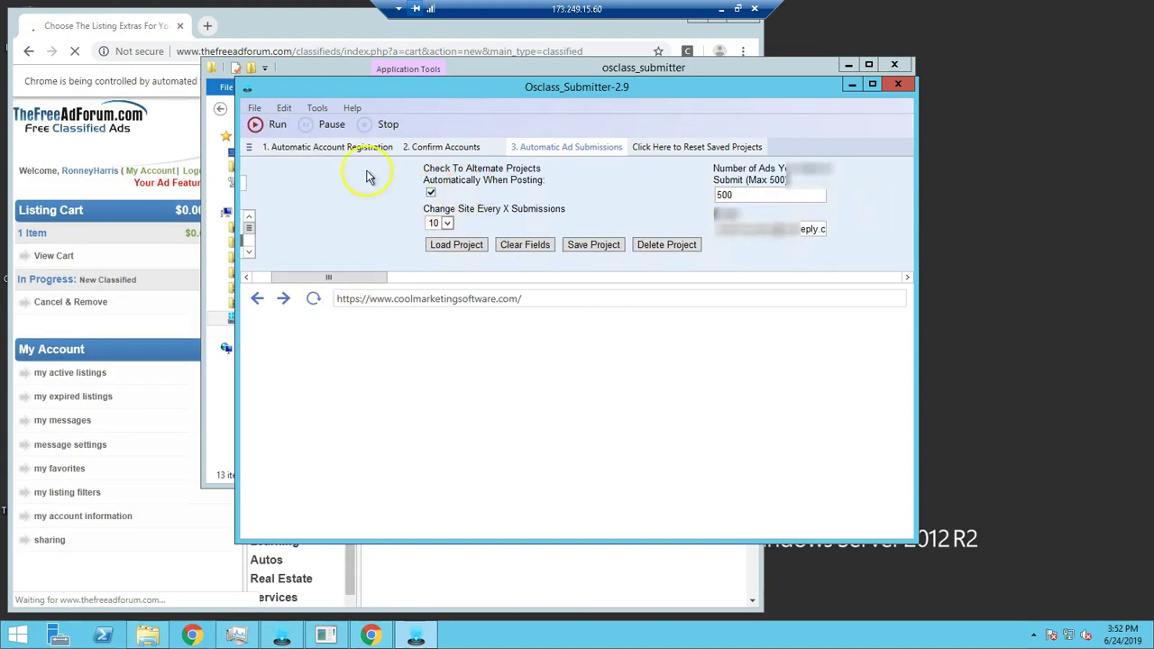
{"action": "left_click", "coordinate": [277, 125]}
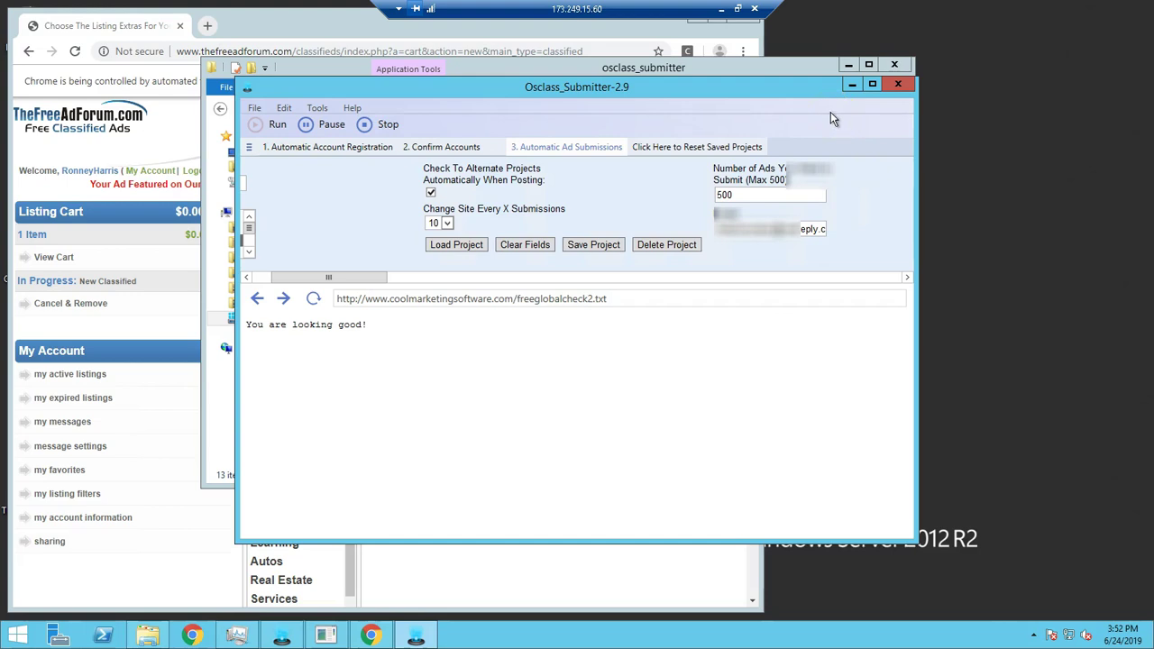
{"action": "left_click", "coordinate": [756, 9]}
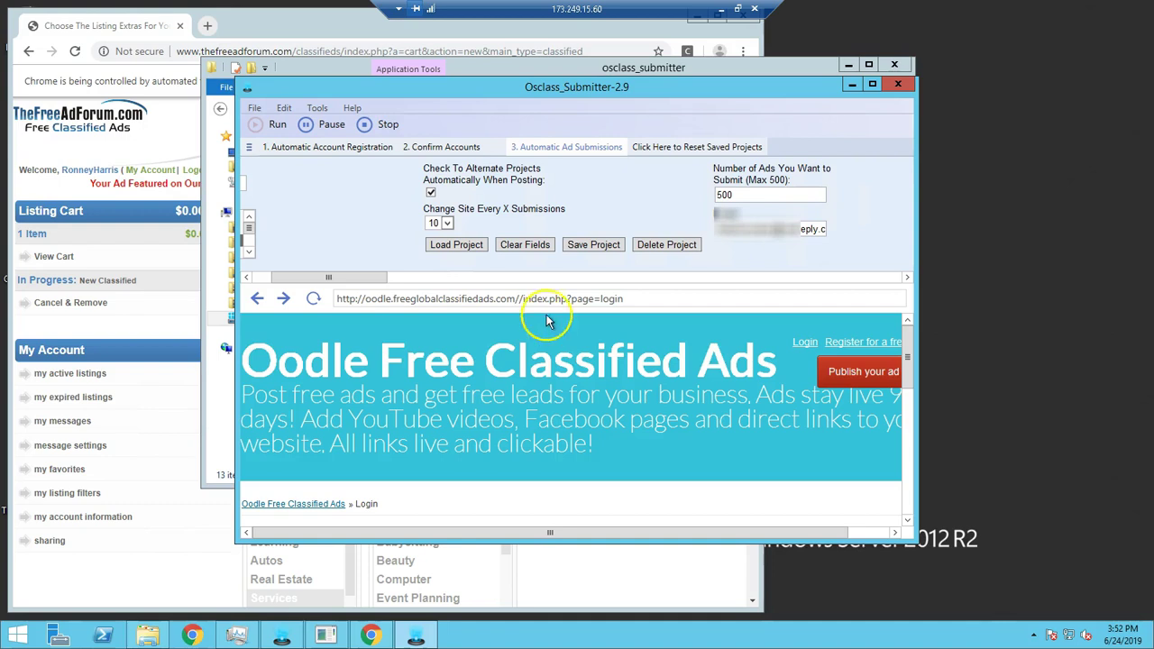
Step: Confirm disconnecting the remote session and dismiss the crash notice
{"action": "left_click", "coordinate": [755, 11]}
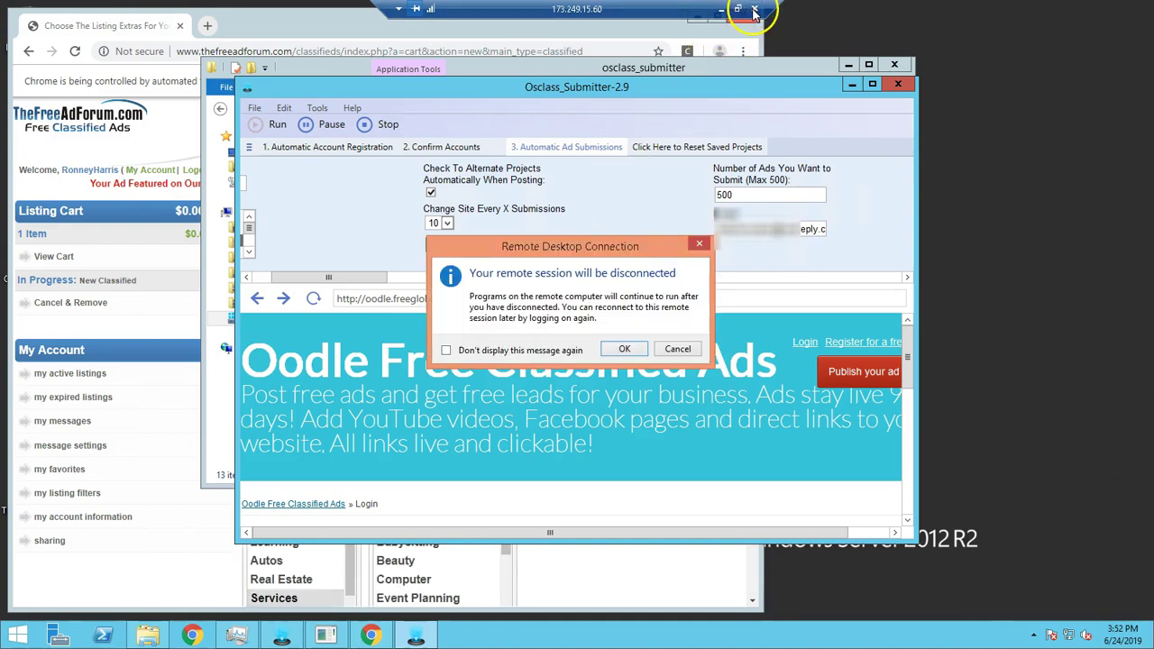
{"action": "left_click", "coordinate": [621, 346]}
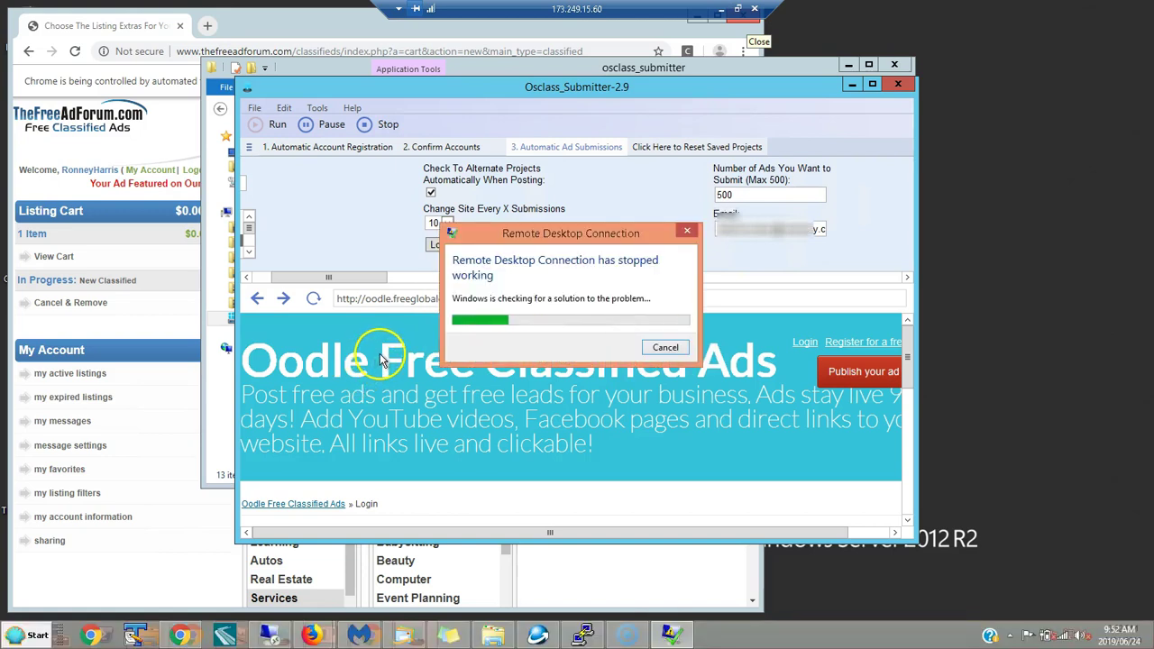
{"action": "left_click", "coordinate": [647, 352]}
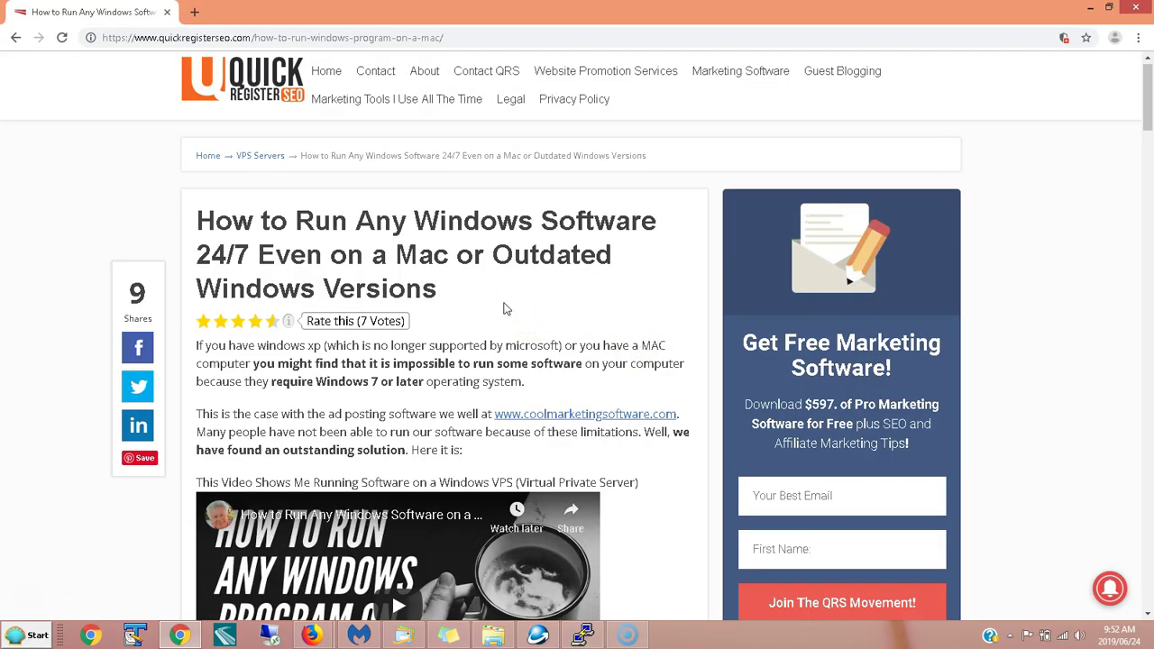
Step: Reopen Remote Desktop Connection via a Start search for 'remote' and reconnect to the server
{"action": "left_click", "coordinate": [38, 636]}
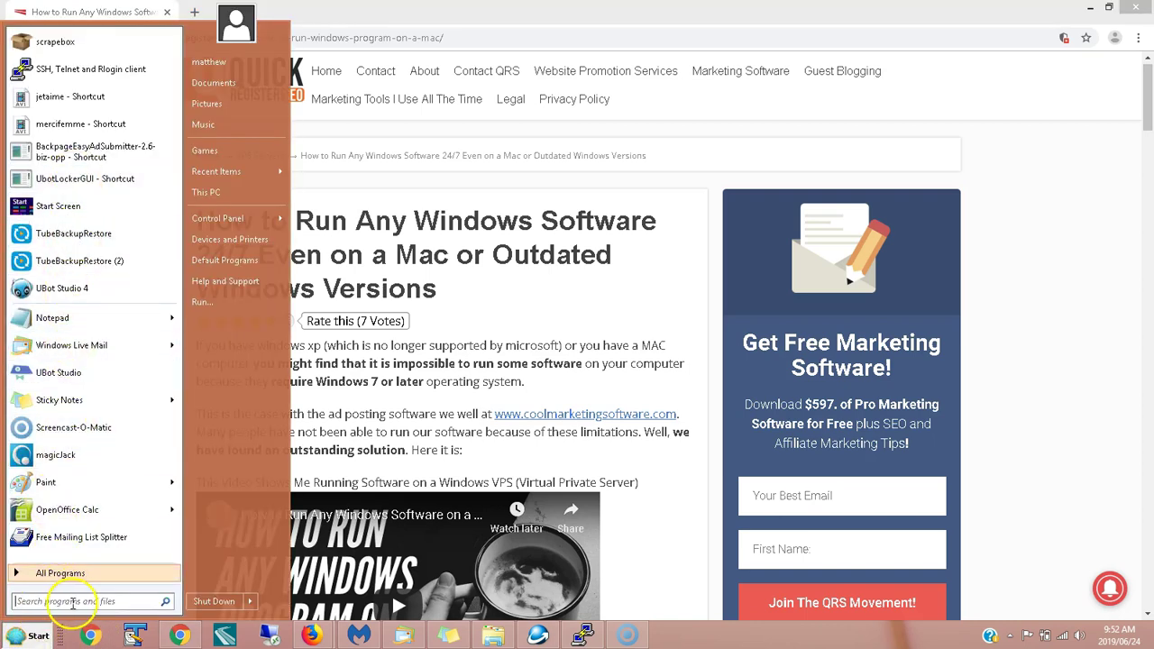
{"action": "type", "text": "remote"}
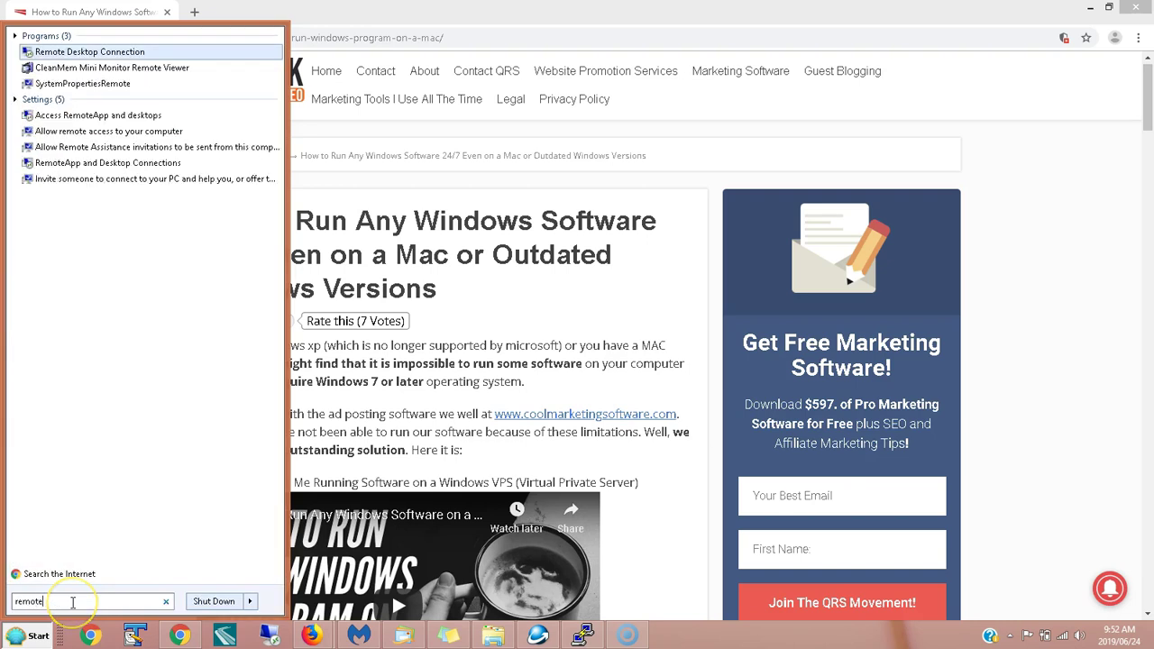
{"action": "left_click", "coordinate": [111, 52]}
{"action": "left_click", "coordinate": [634, 277]}
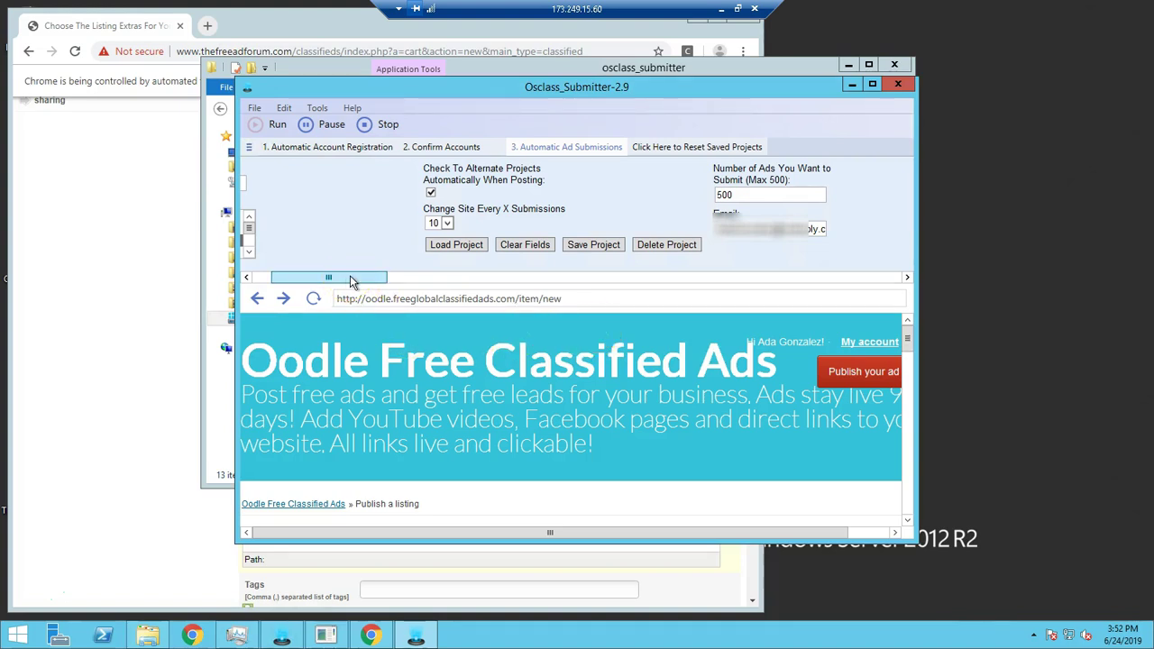
Step: Minimize Osclass_Submitter-2.9 and close the osclass_submitter Explorer window
{"action": "left_click_drag", "start_coordinate": [346, 274], "coordinate": [351, 274]}
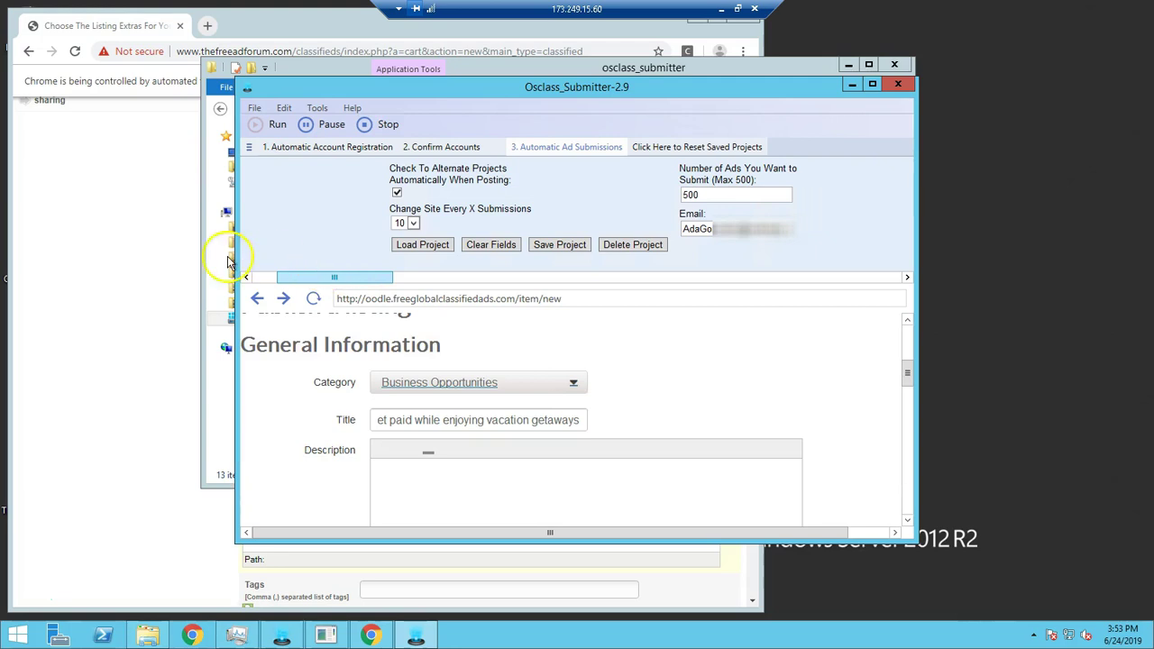
{"action": "left_click", "coordinate": [851, 84]}
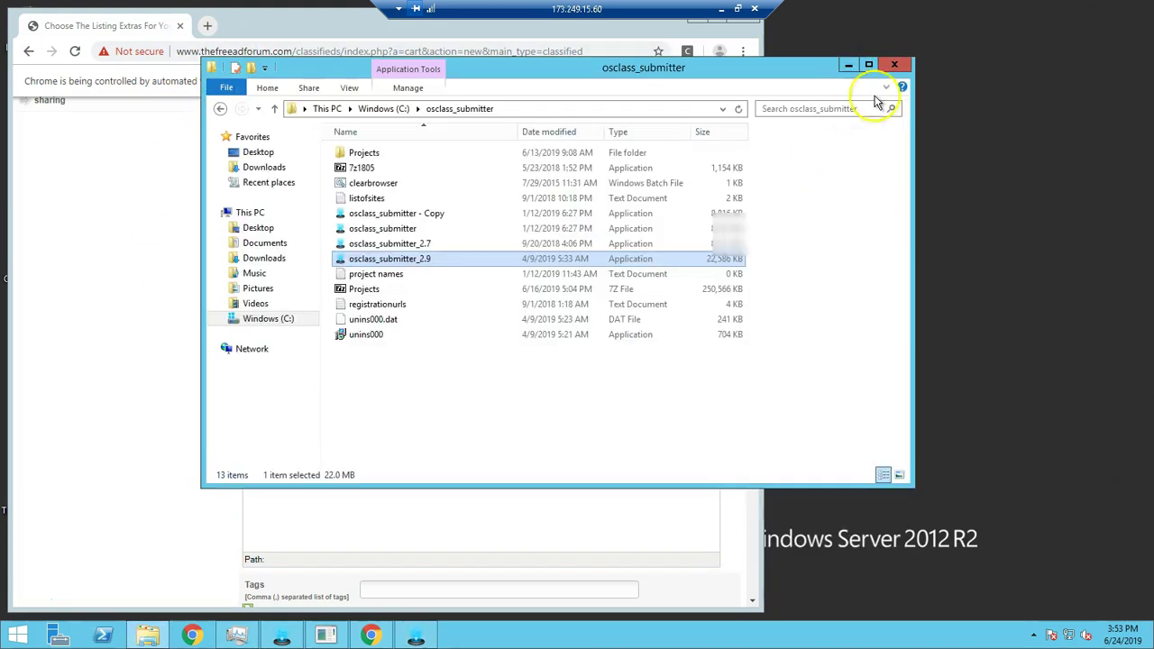
{"action": "left_click", "coordinate": [895, 64]}
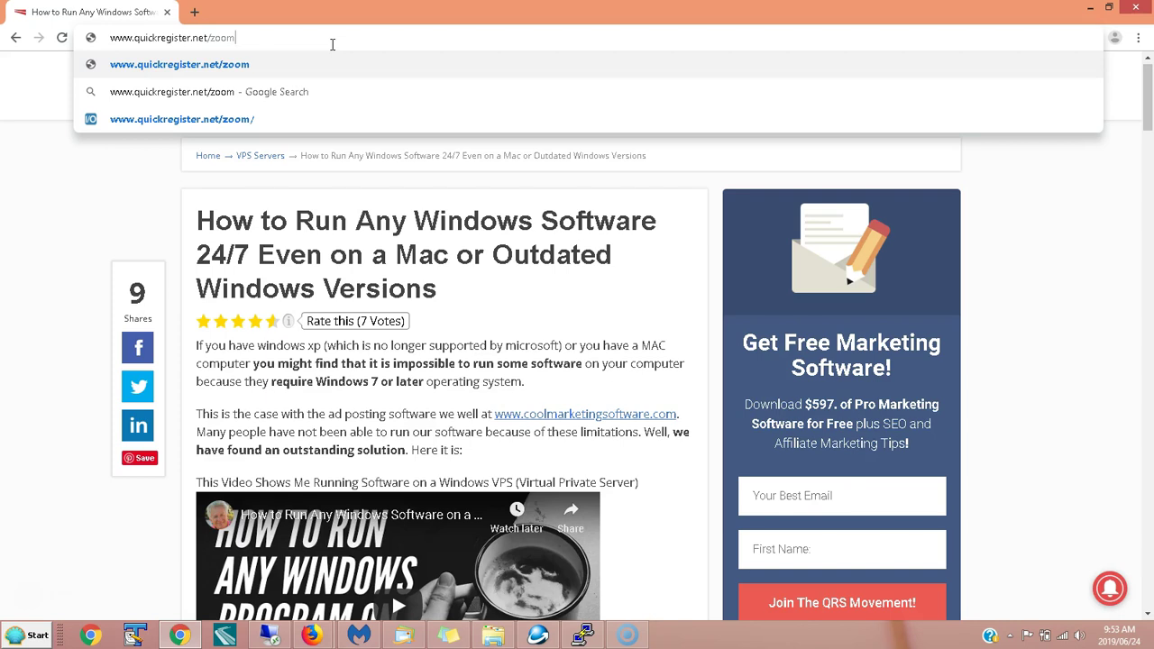
Step: Load the ioZoom Windows VPS page and scroll to its five WIN plans, $10 to $160 monthly
{"action": "key", "text": "Return"}
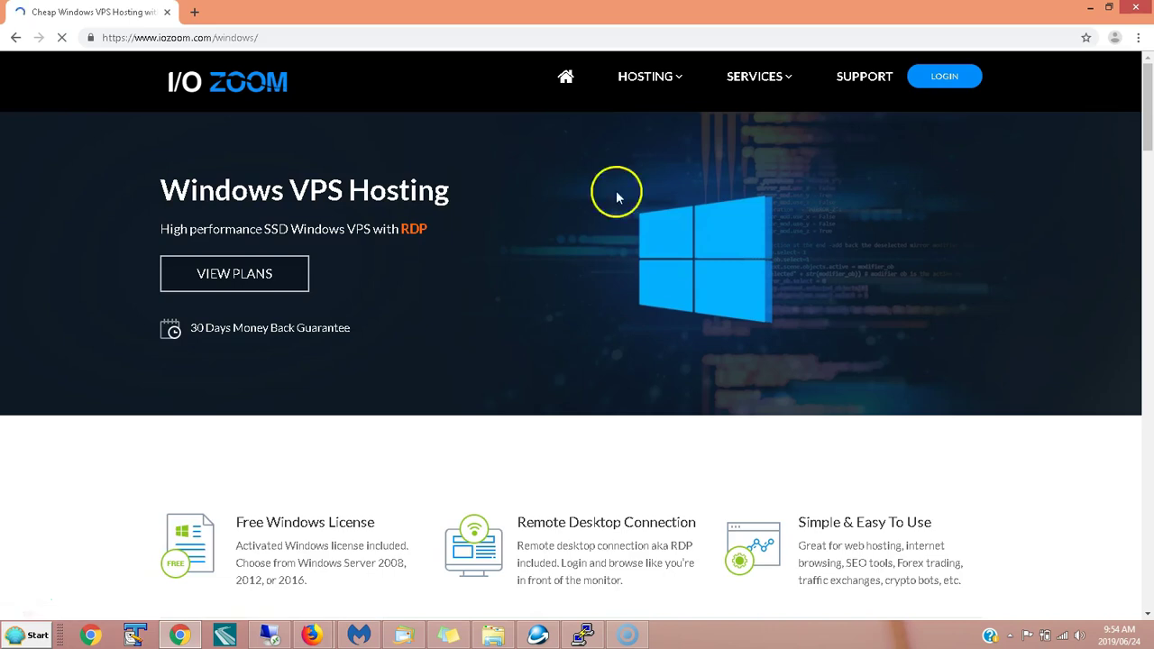
{"action": "scroll", "coordinate": [1145, 131], "scroll_direction": "down", "scroll_amount": 1}
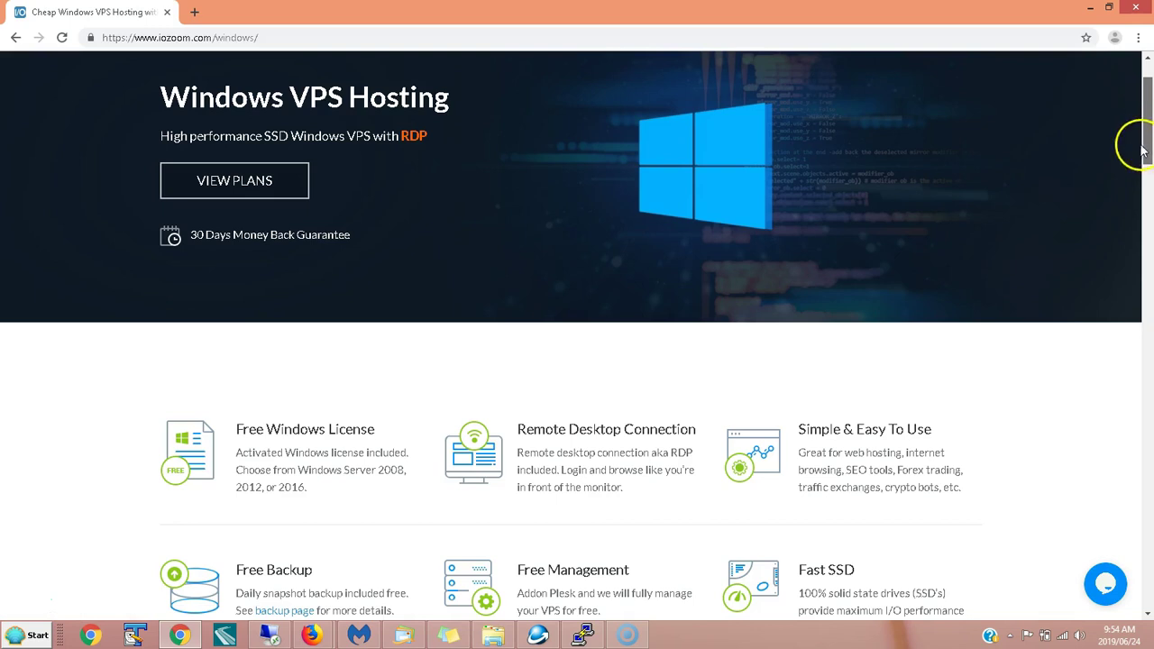
{"action": "scroll", "coordinate": [1150, 135], "scroll_direction": "down", "scroll_amount": 1}
{"action": "left_click_drag", "start_coordinate": [1149, 140], "coordinate": [1150, 239]}
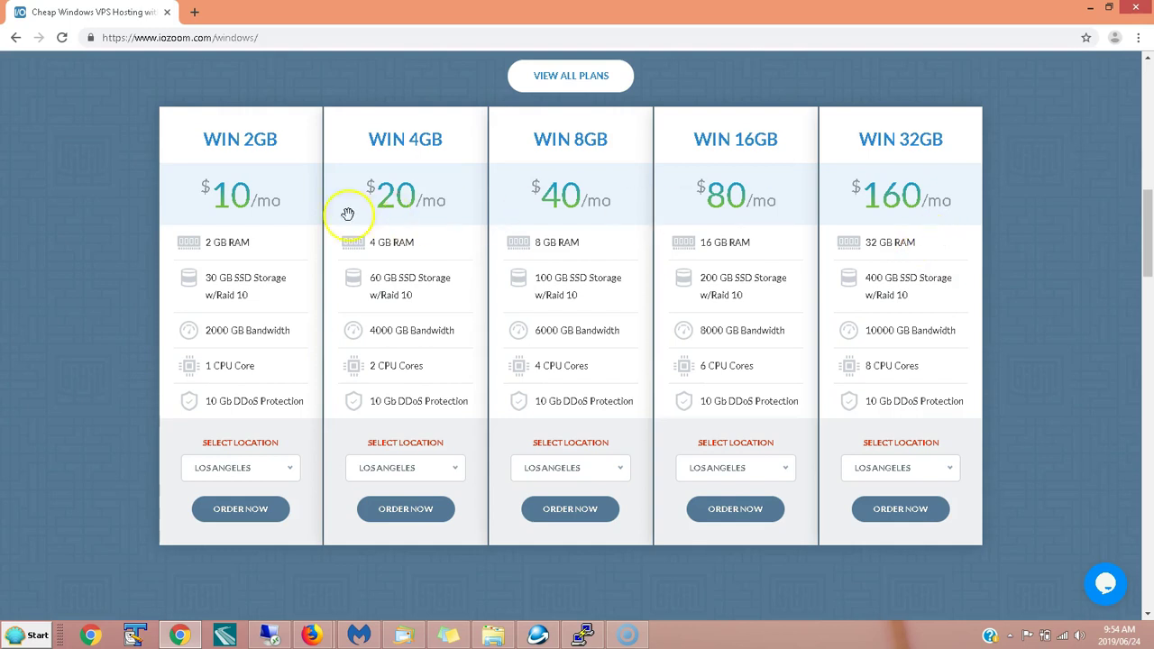
{"action": "left_click", "coordinate": [254, 219]}
{"action": "left_click", "coordinate": [259, 298]}
{"action": "left_click", "coordinate": [257, 265]}
{"action": "left_click", "coordinate": [261, 271]}
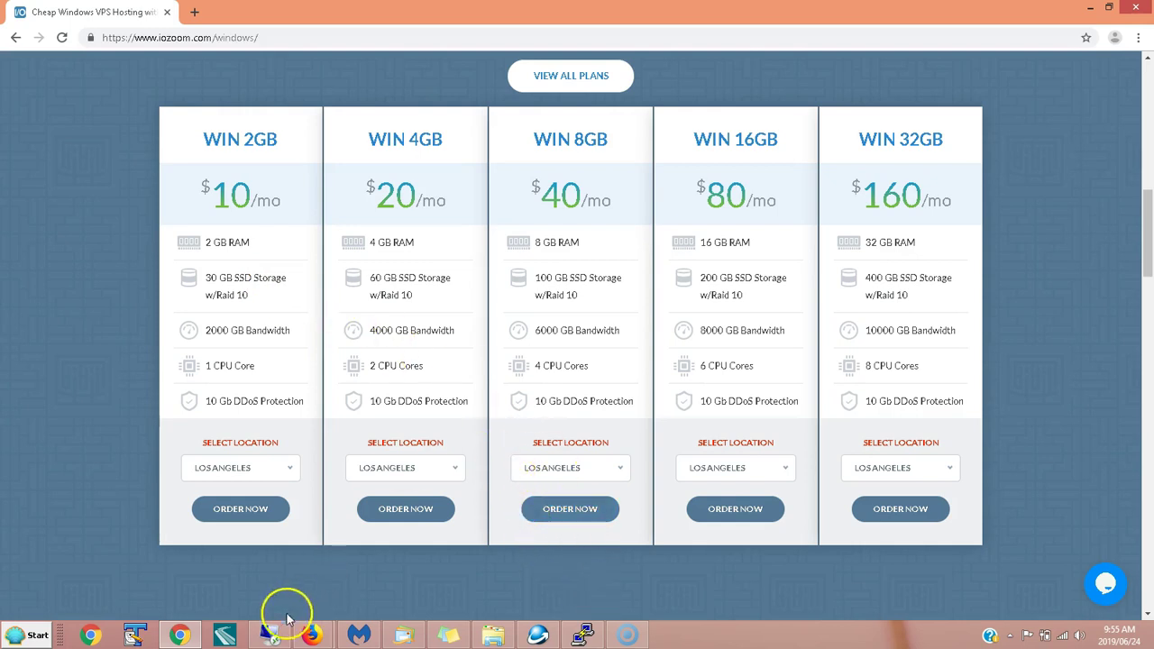
Step: Restore the Remote Desktop Connection window and maximize it to fill the screen
{"action": "left_click", "coordinate": [267, 635]}
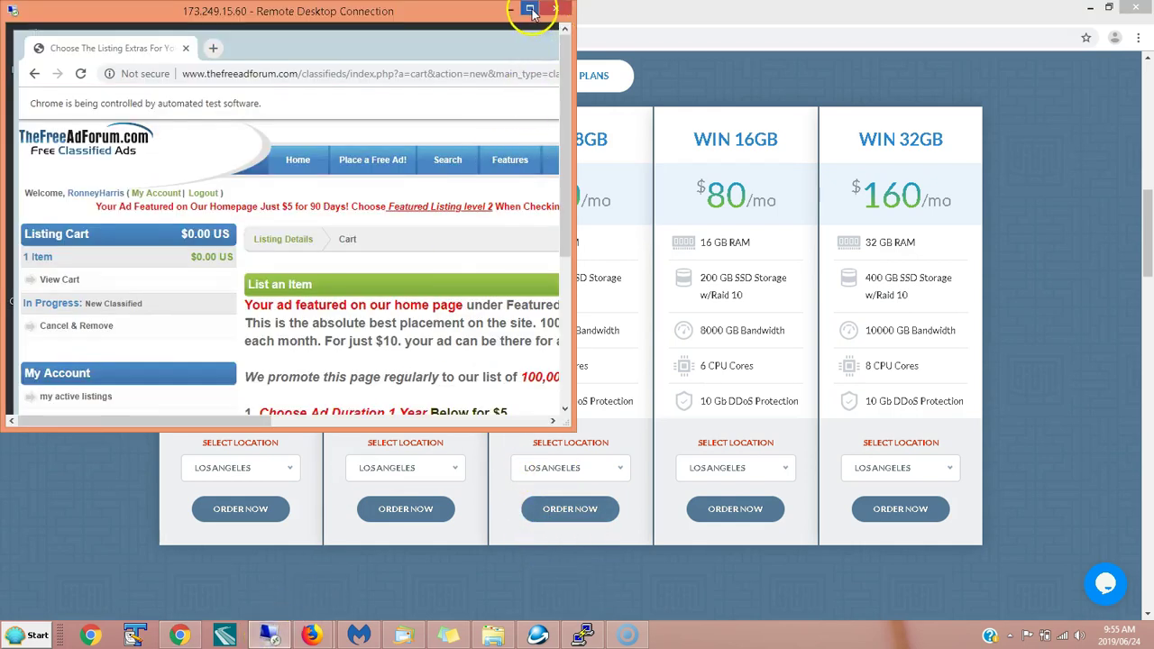
{"action": "left_click", "coordinate": [530, 9]}
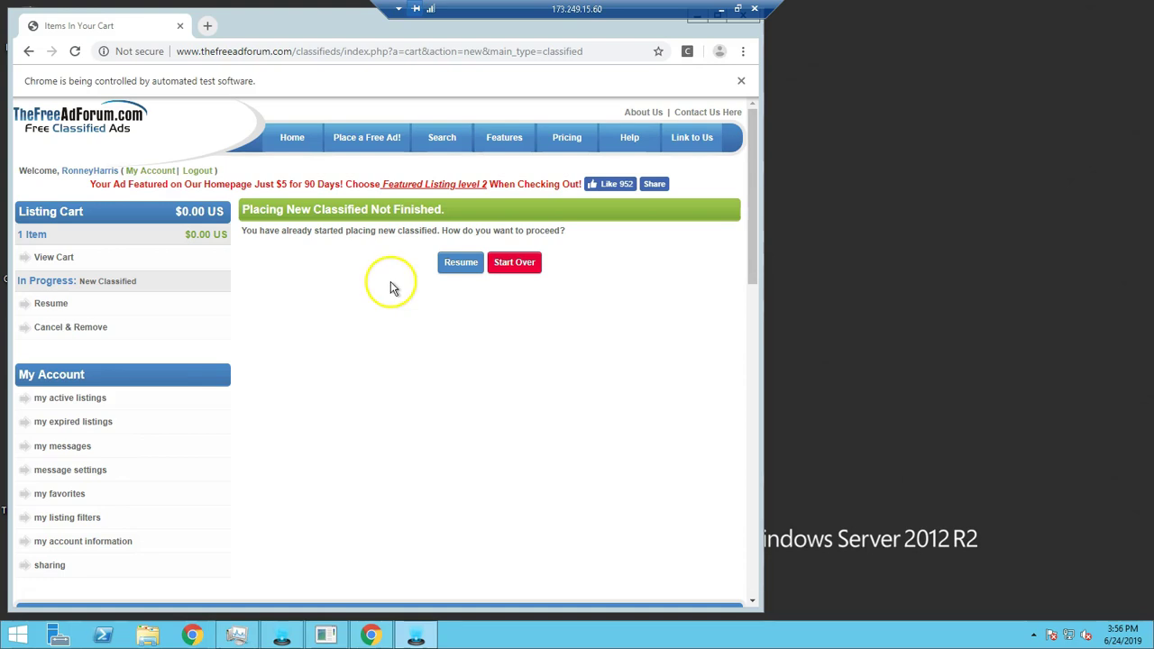
Step: Clear the remote desktop by minimizing Explorer, Chrome and the TheFreeAdForumProSubmitter window
{"action": "left_click", "coordinate": [149, 637]}
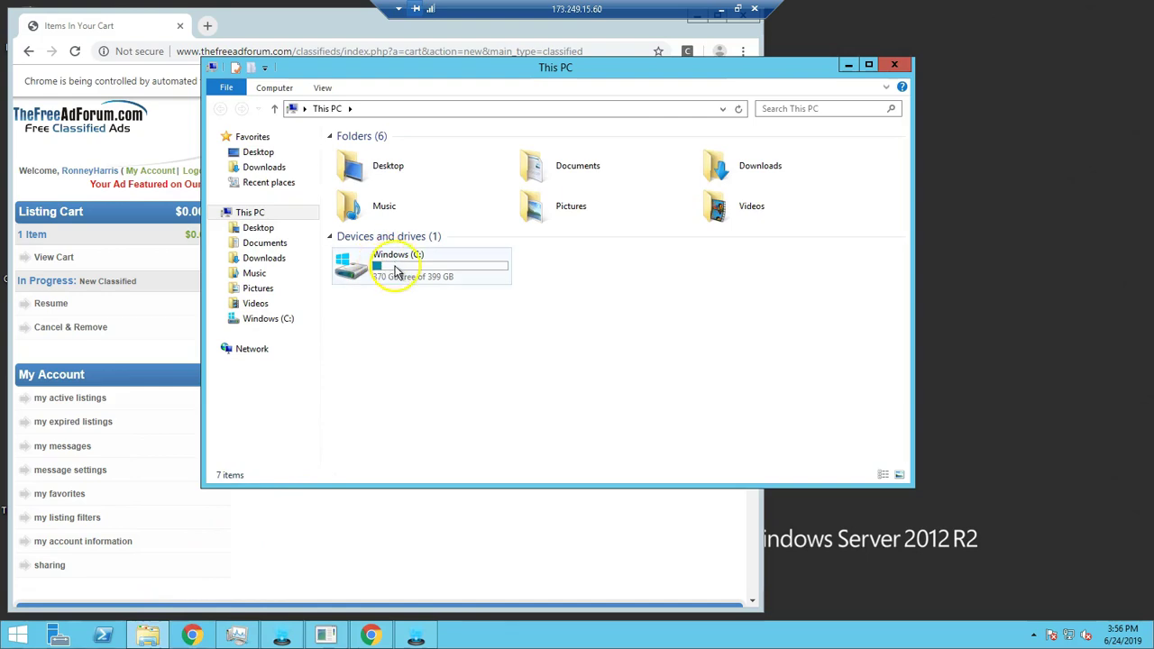
{"action": "left_click", "coordinate": [1069, 186]}
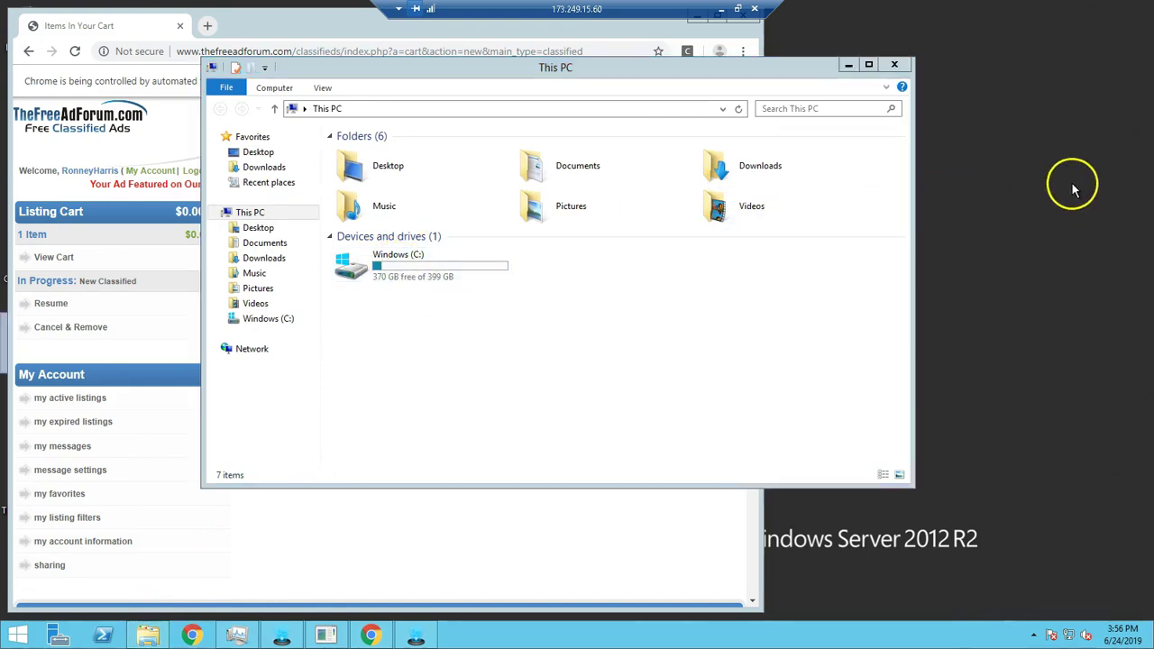
{"action": "left_click", "coordinate": [850, 68]}
{"action": "left_click", "coordinate": [694, 20]}
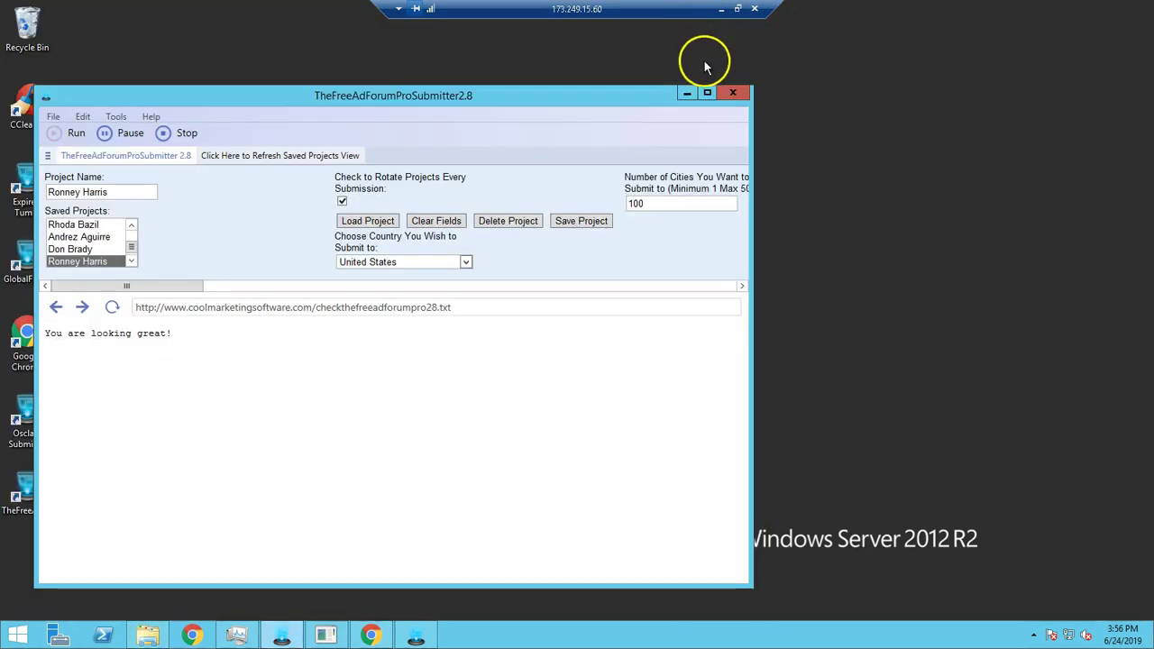
{"action": "left_click", "coordinate": [688, 93]}
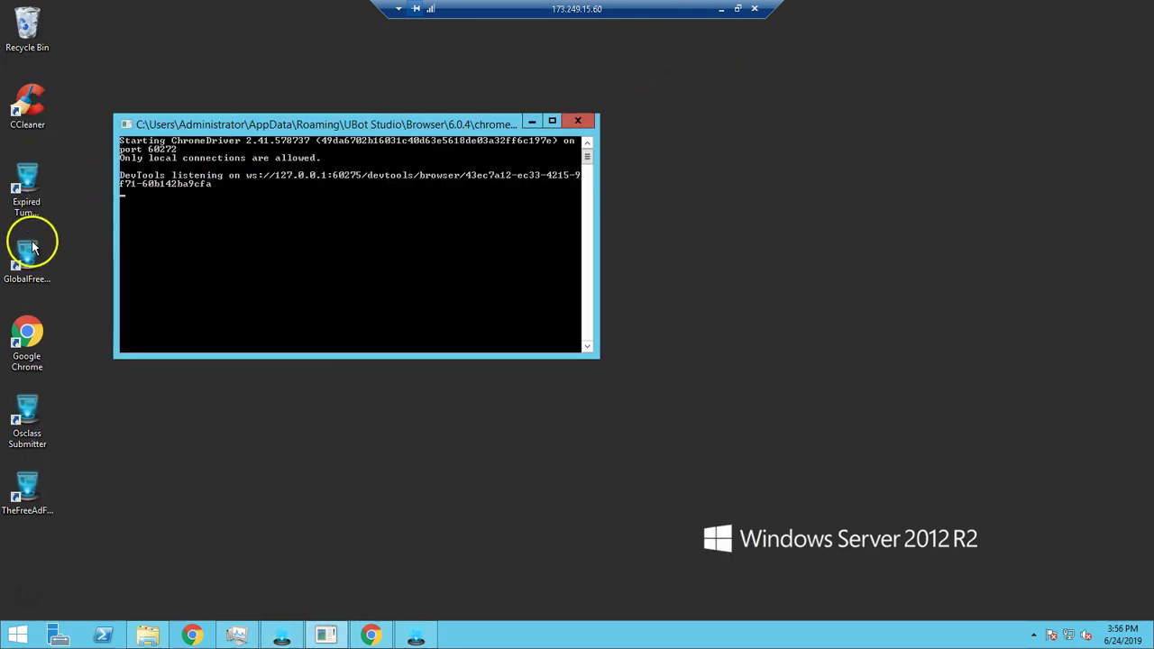
Step: Bring Osclass_Submitter-2.9 to the front, then disconnect the remote desktop session
{"action": "double_click", "coordinate": [31, 412]}
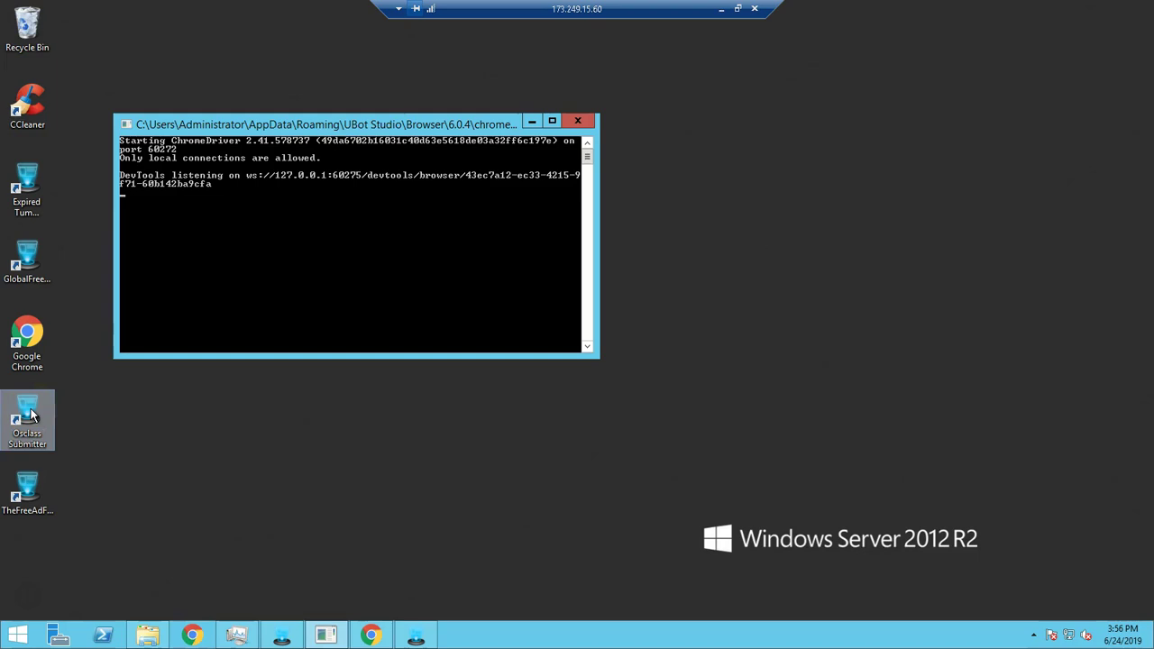
{"action": "left_click", "coordinate": [162, 121]}
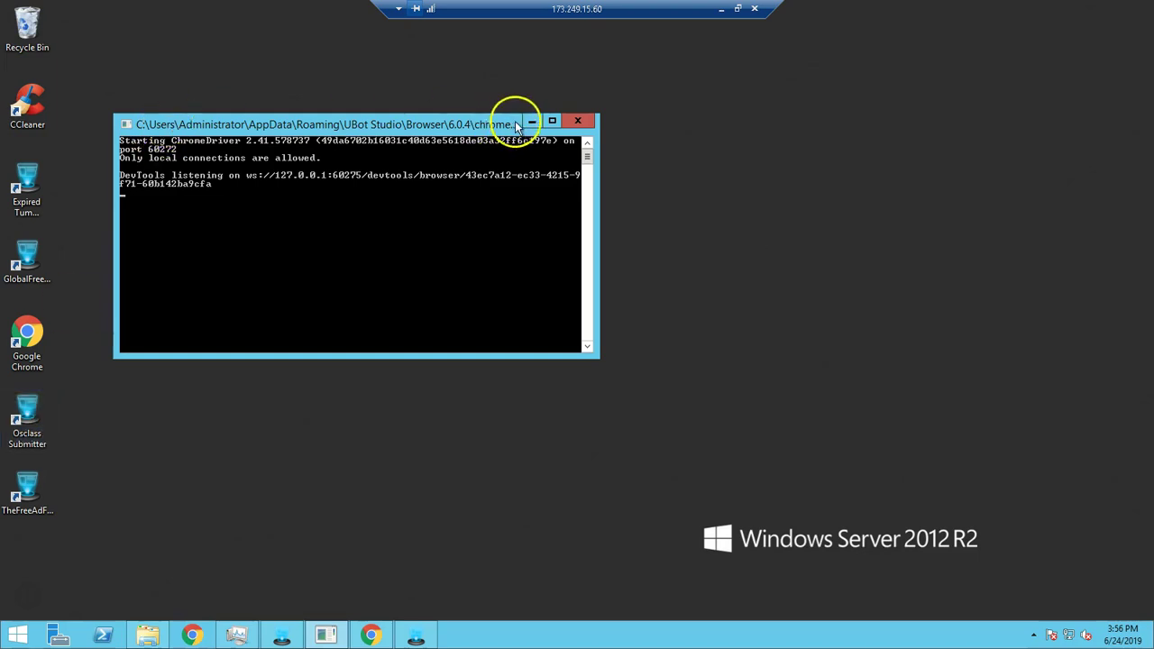
{"action": "double_click", "coordinate": [27, 491]}
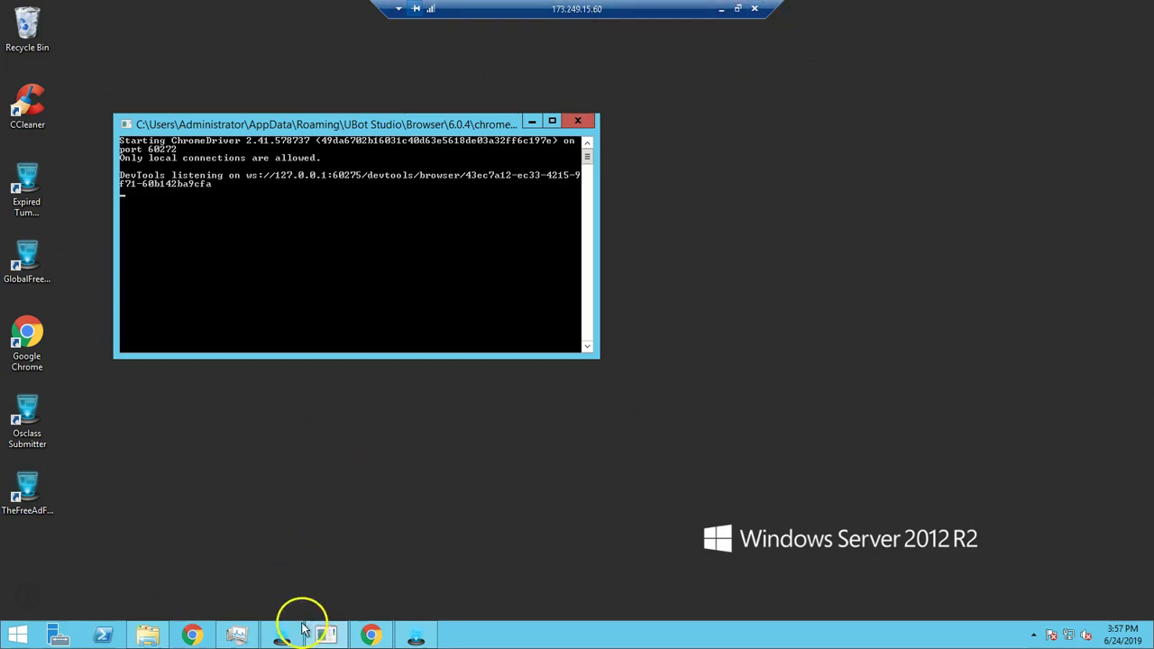
{"action": "left_click", "coordinate": [415, 635]}
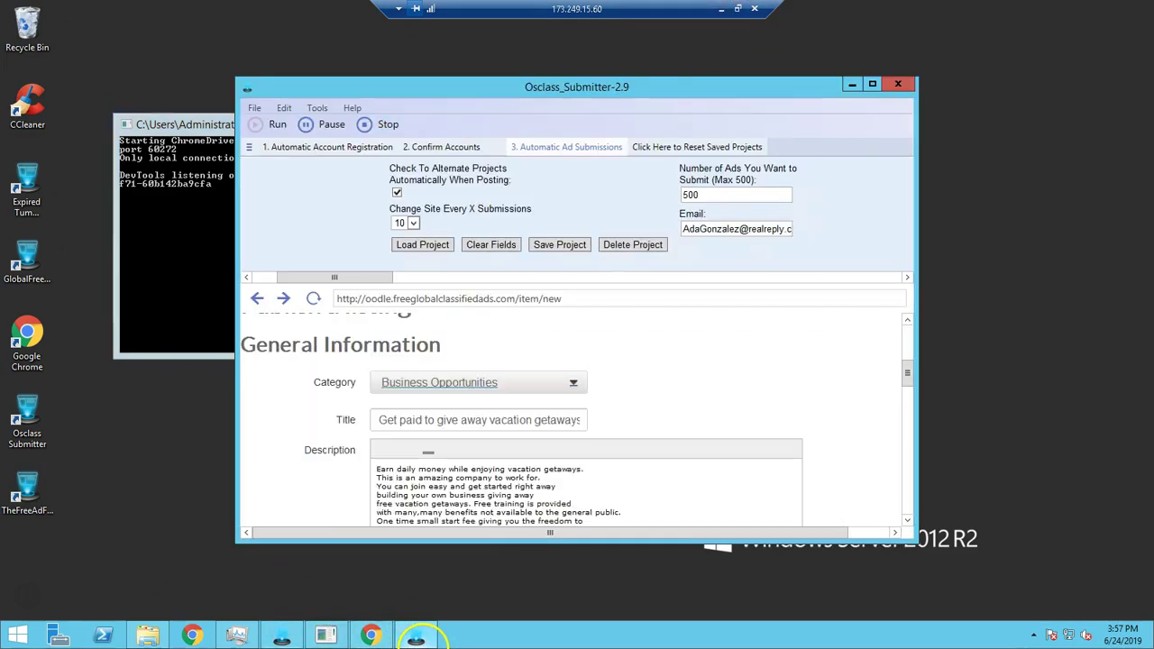
{"action": "left_click", "coordinate": [754, 9]}
{"action": "left_click", "coordinate": [638, 346]}
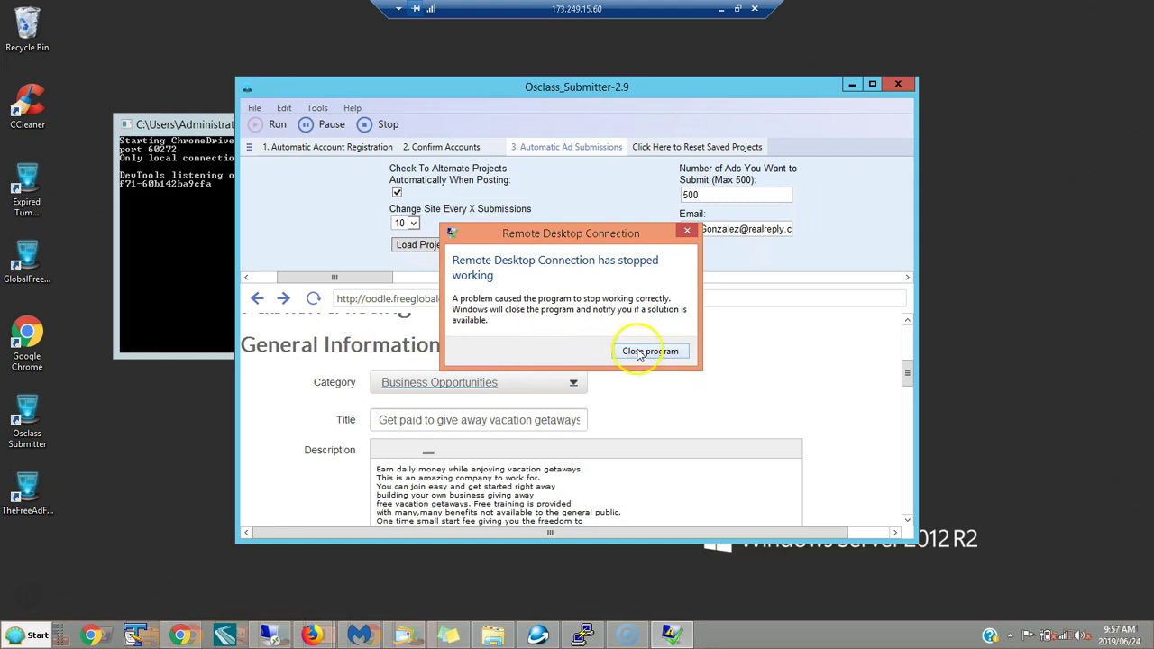
Step: Close the crashed Remote Desktop Connection to return to the IO Zoom Windows VPS pricing page
{"action": "left_click", "coordinate": [641, 346]}
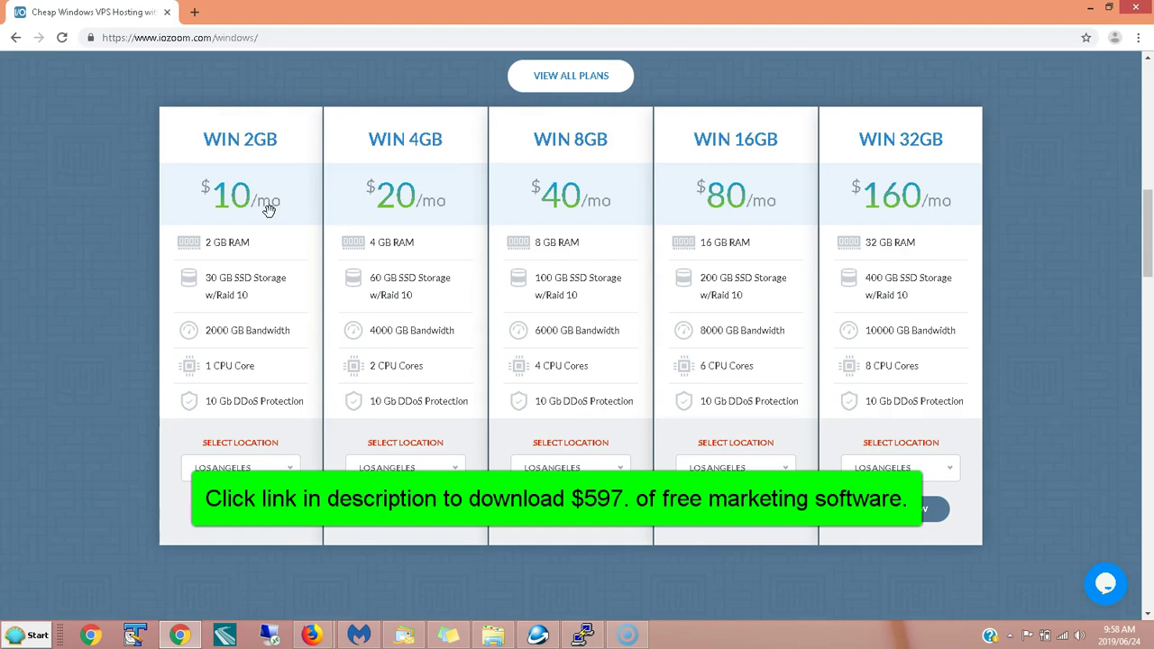
{"action": "left_click", "coordinate": [272, 206]}
{"action": "left_click", "coordinate": [273, 211]}
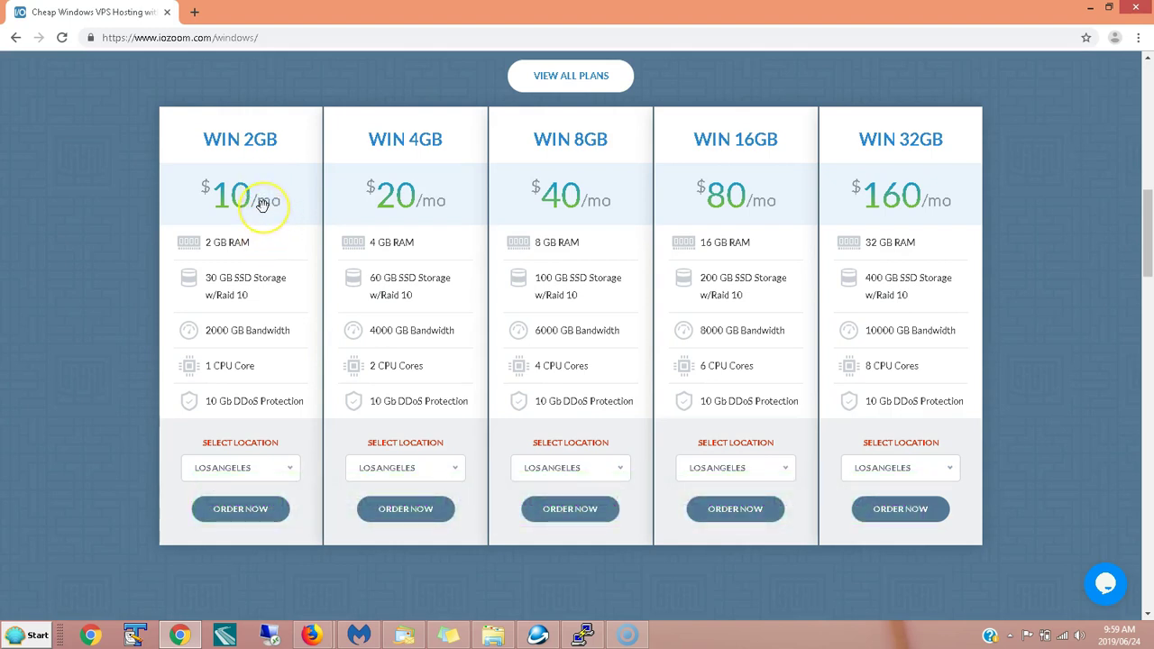